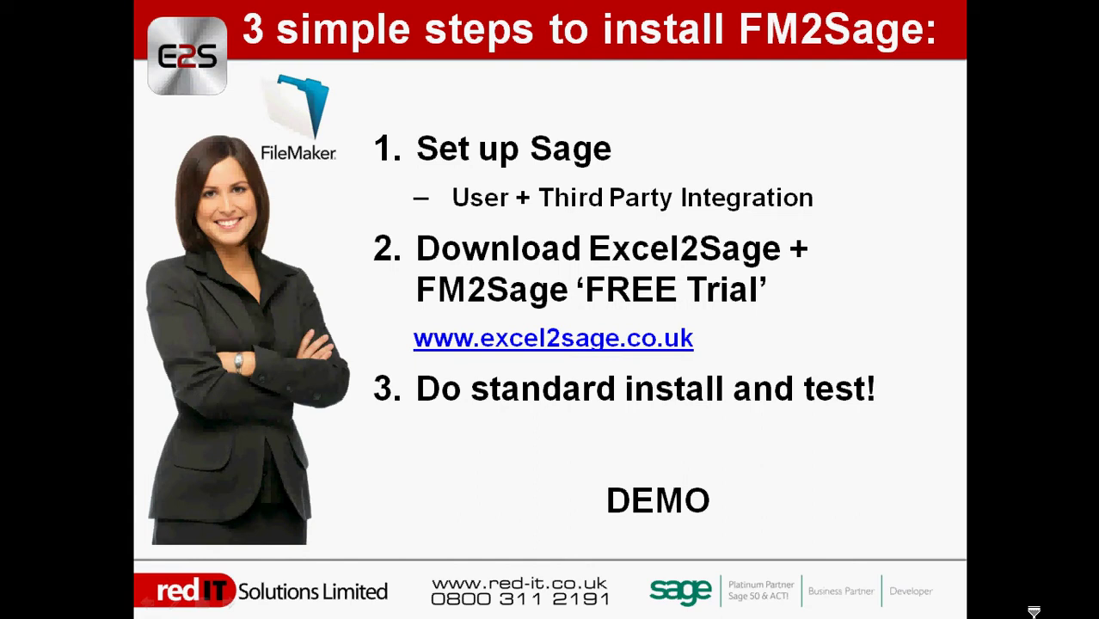
Switch from the PowerPoint install-steps slide to Sage 50's Customers list
key(alt+Tab)
key(alt+Tab)
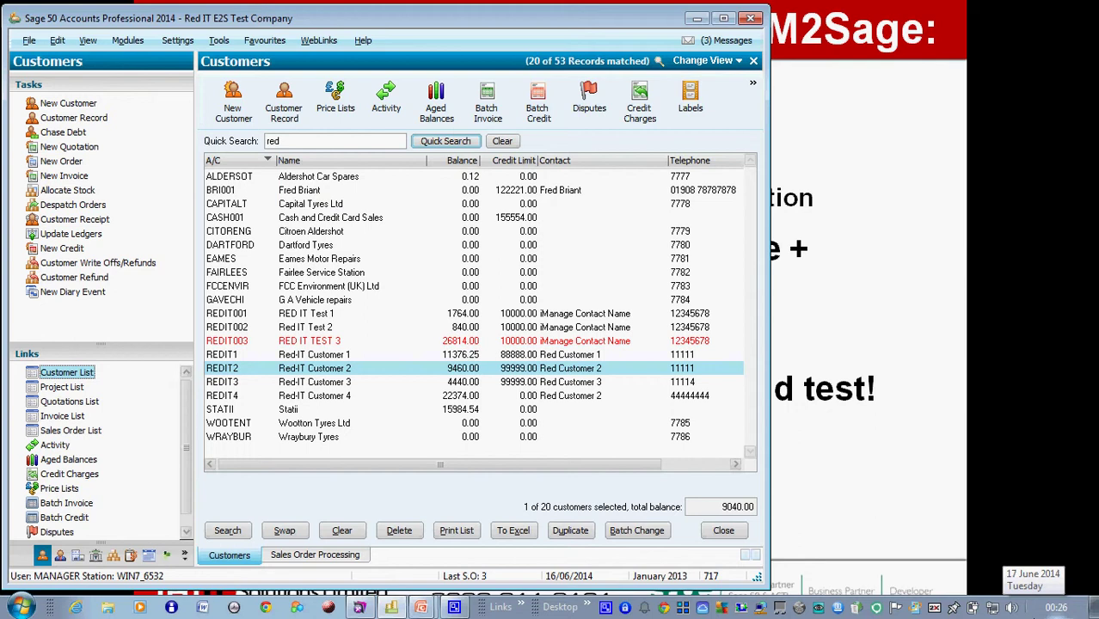
Bring the FileMaker2Sage file forward, showing REDIT2's seven sales invoice lines
key(alt+Tab)
key(alt+Tab)
key(alt+Tab)
key(alt+Tab)
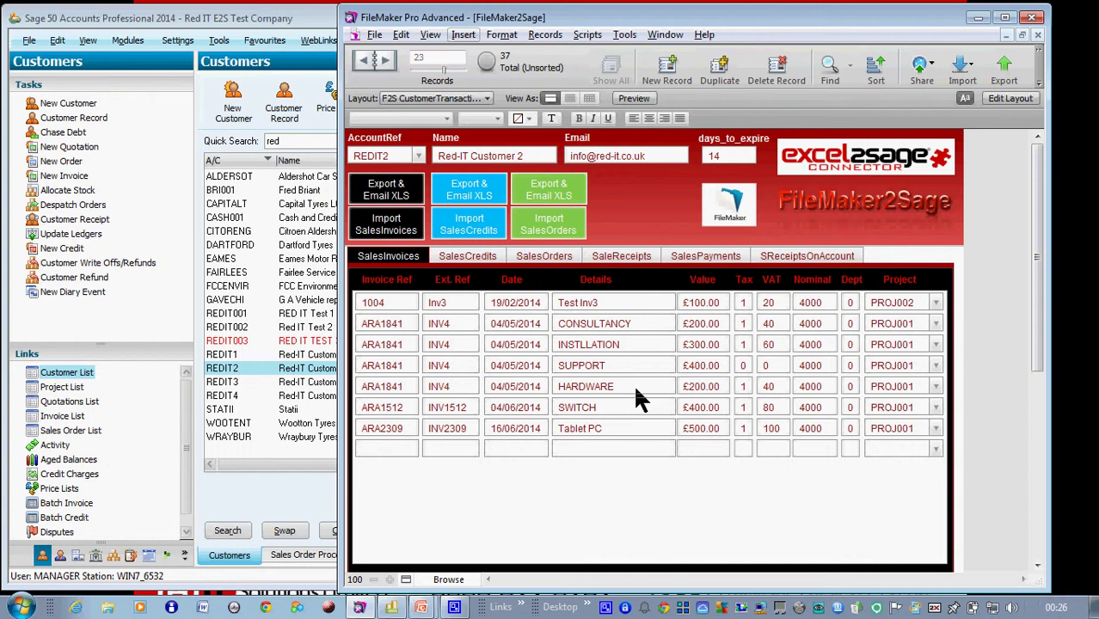
click(486, 98)
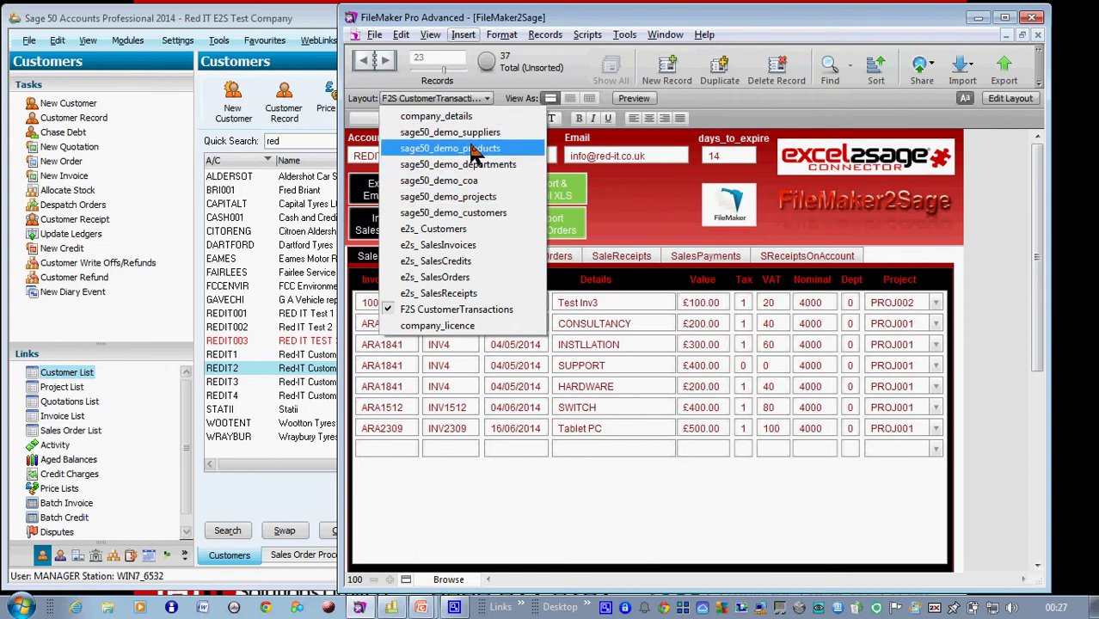
click(711, 91)
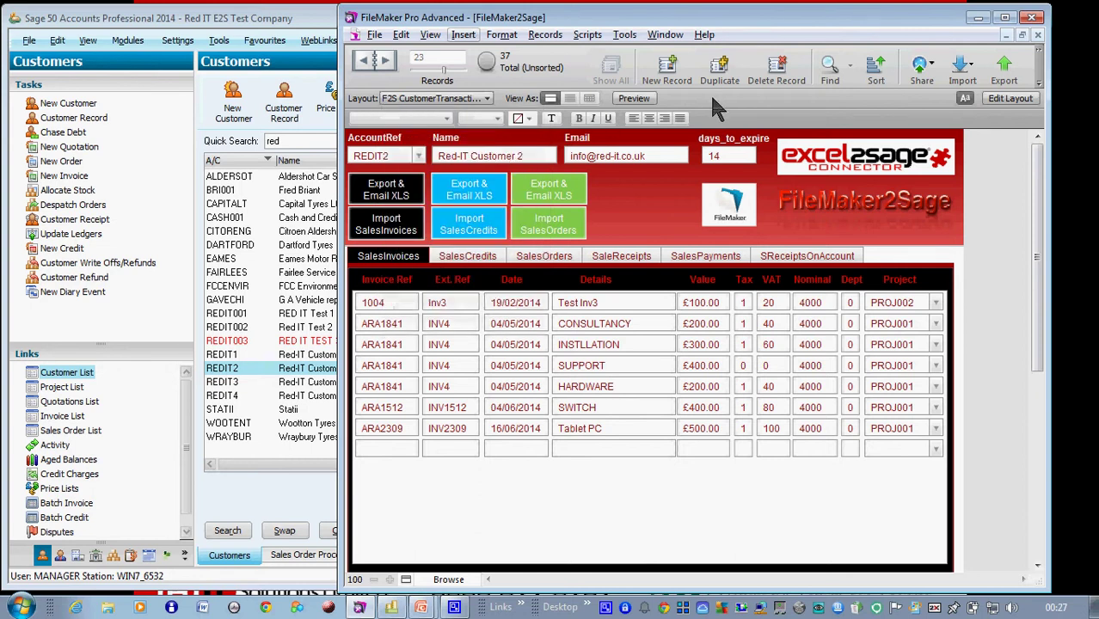
click(385, 64)
click(385, 64)
click(385, 63)
click(385, 62)
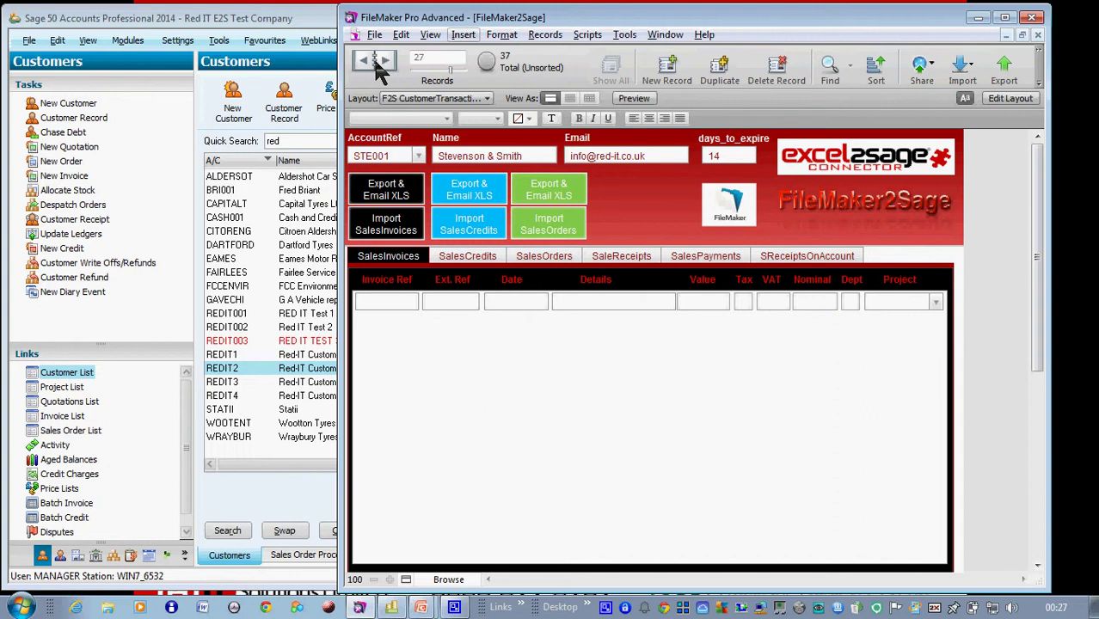
click(367, 62)
click(366, 62)
click(367, 63)
click(367, 64)
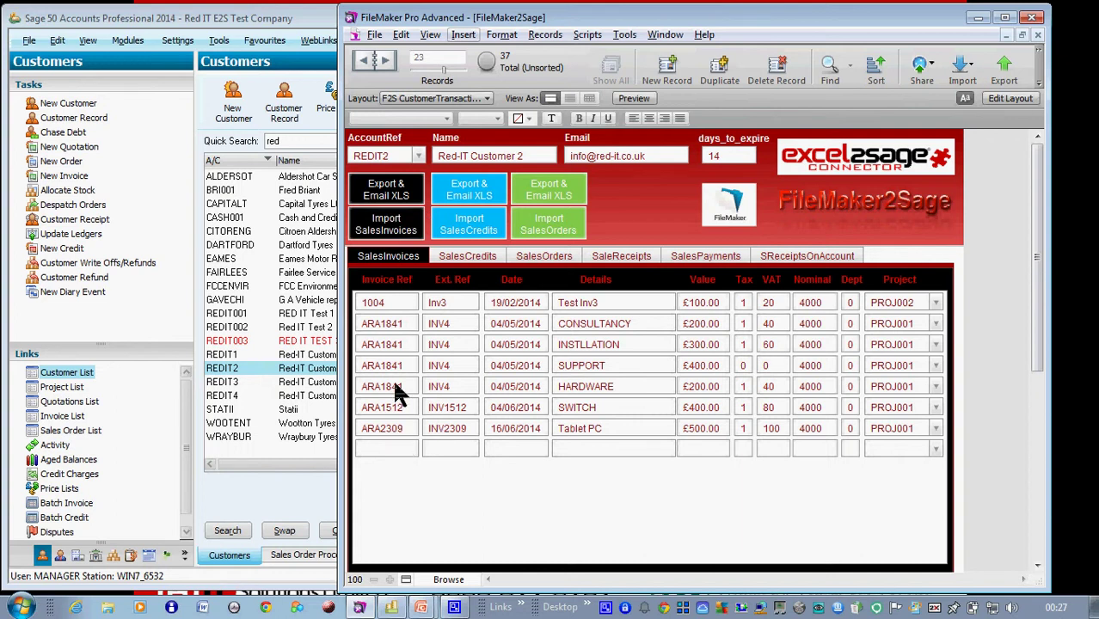
Add invoice line ARA0027 / INV0027 for Laptop Drives, £400, tax code 1, dated today
click(388, 449)
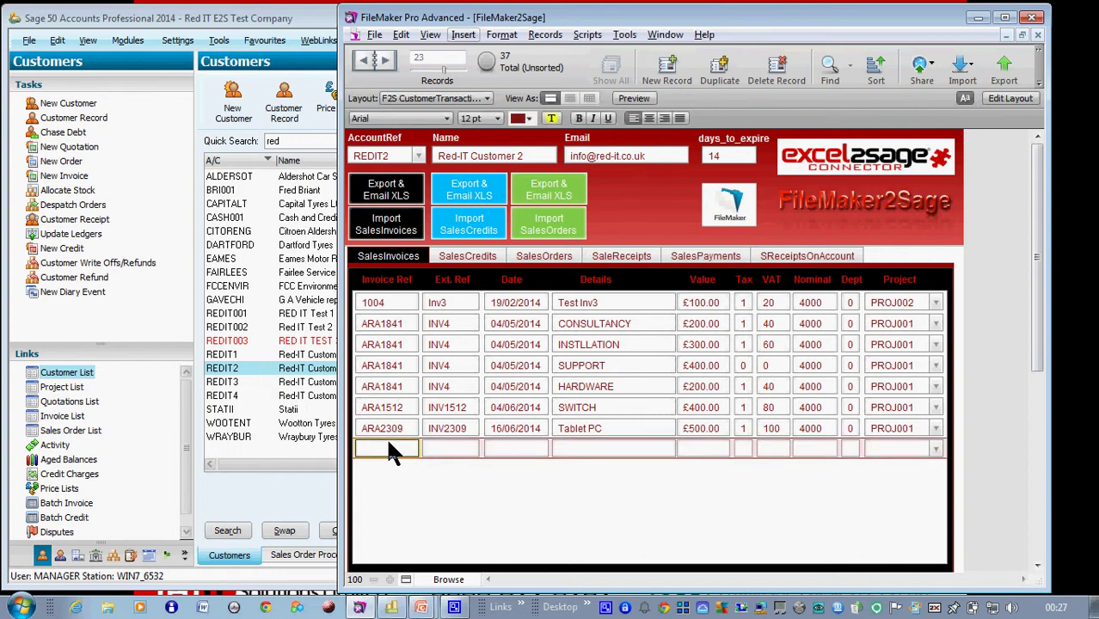
text(ARA07)
key(Tab)
text(INV0027)
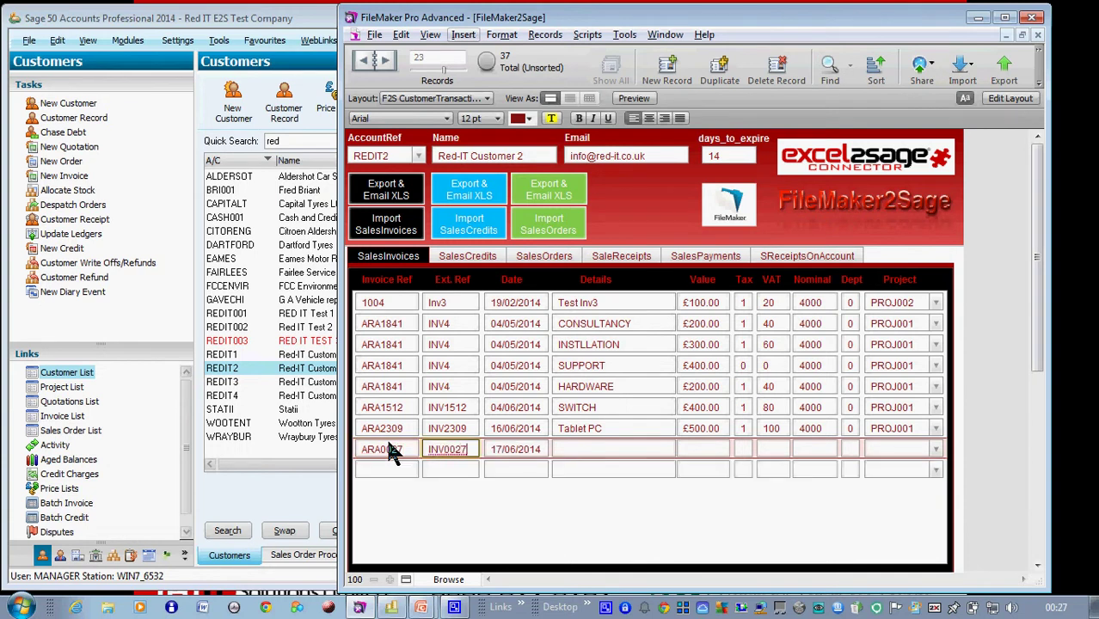
key(Tab)
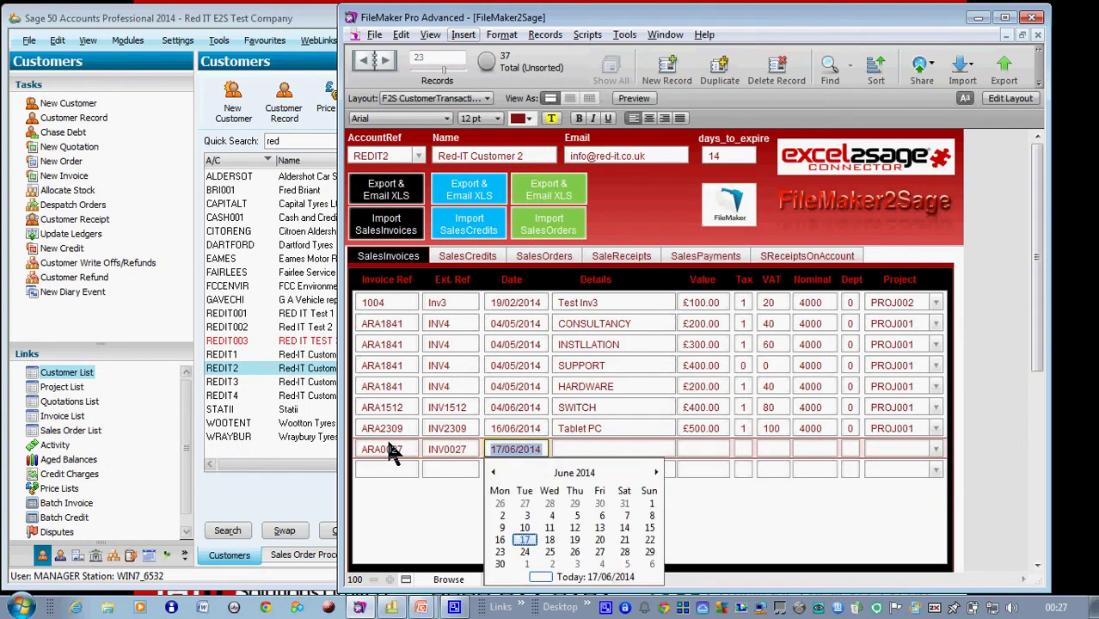
key(Tab)
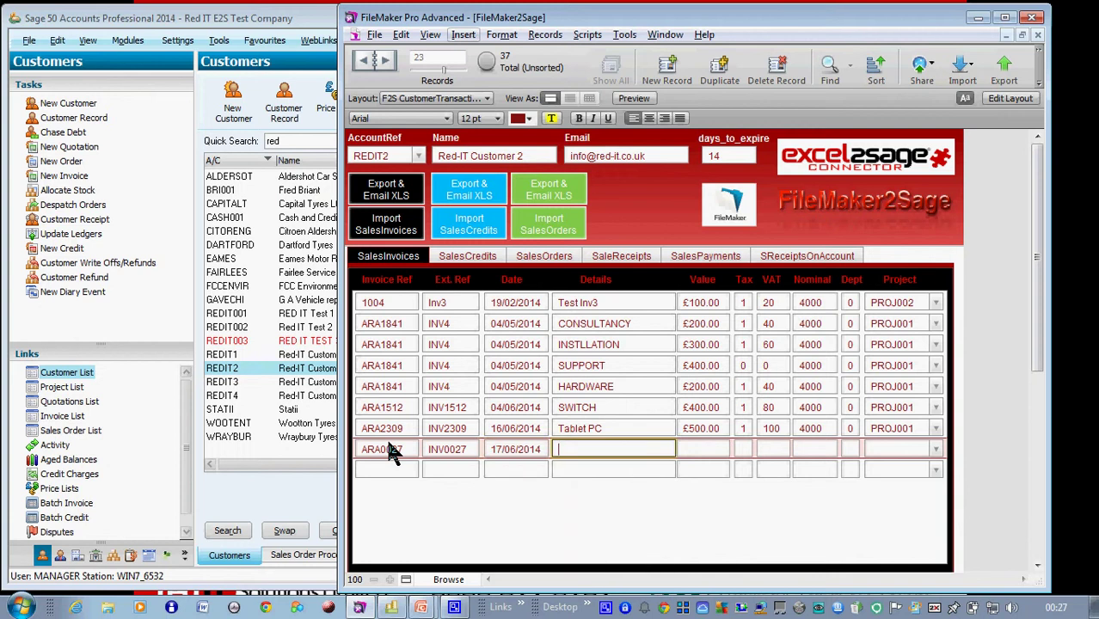
text(Laptop Drives)
key(Tab)
text(400)
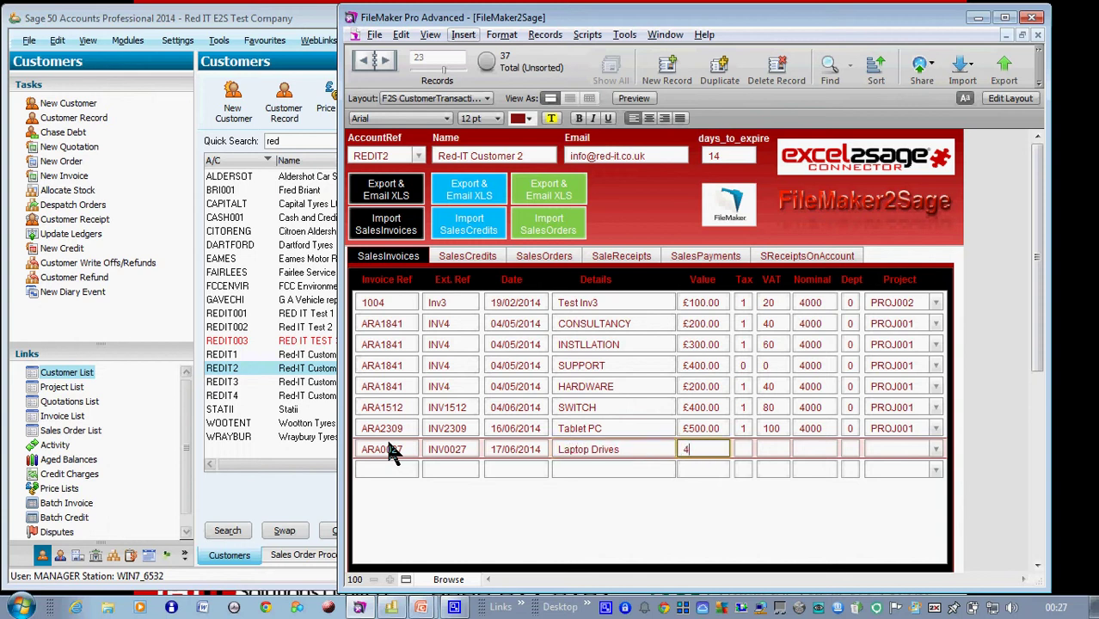
key(Tab)
text(1)
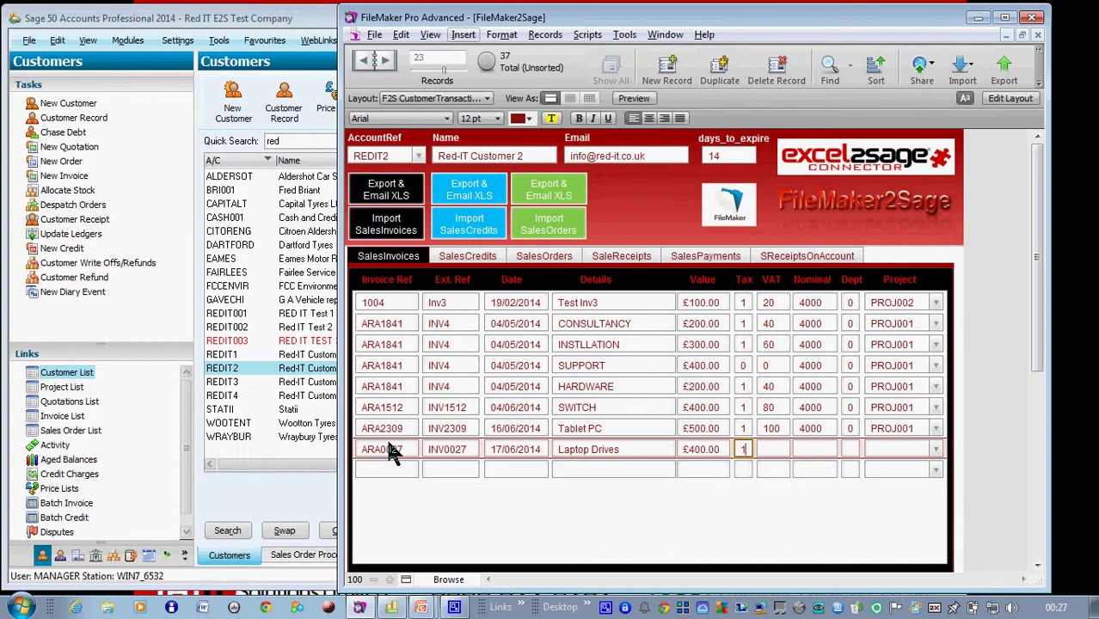
key(Tab)
click(389, 470)
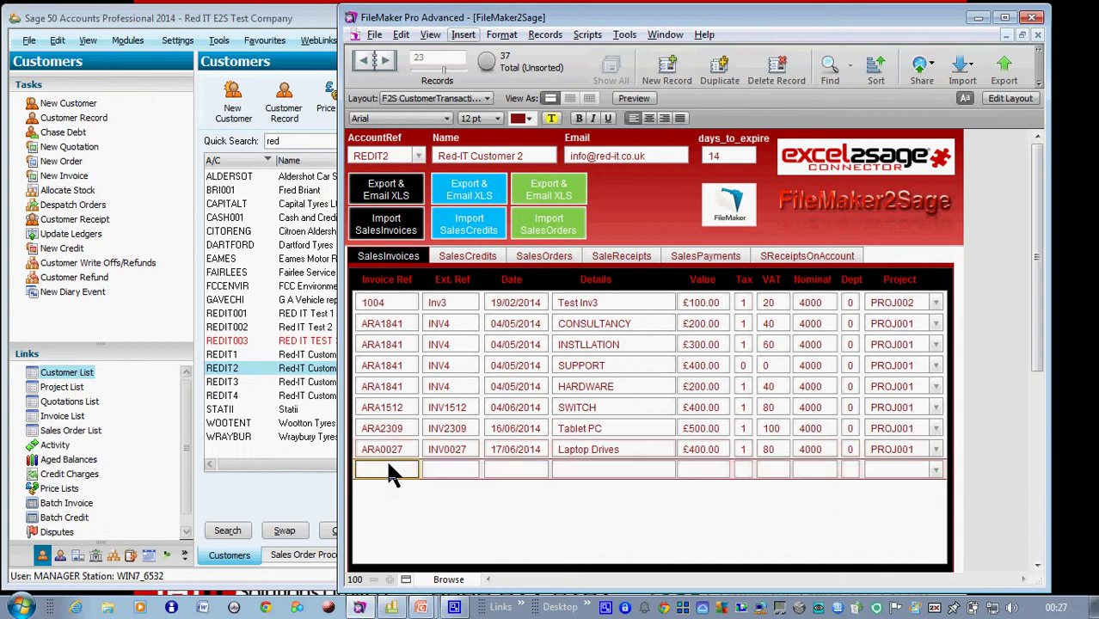
Add credit SC0028, reference ARA0028, dated 17/06/2014, Wrong quantity, value 50, tax 1
click(469, 260)
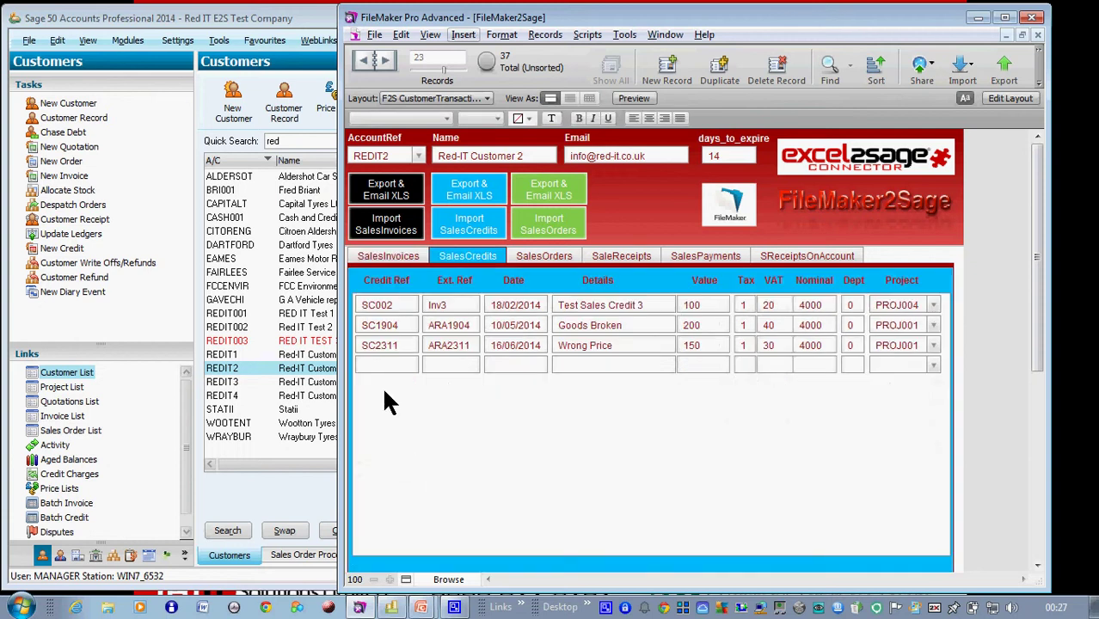
click(385, 365)
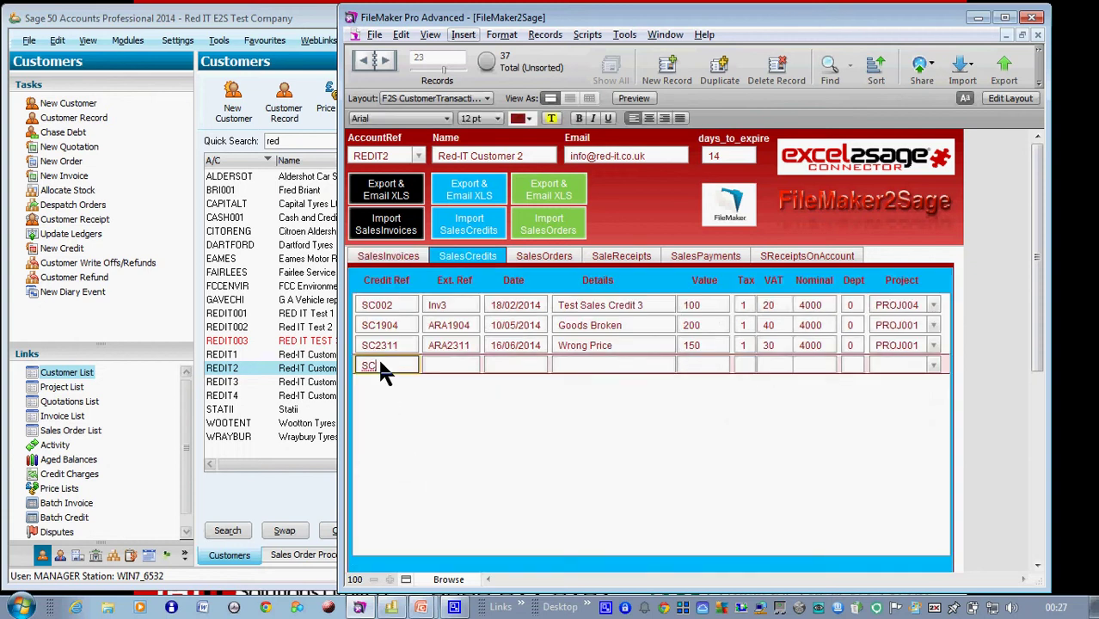
key(Tab)
text(ARA0028)
key(Tab)
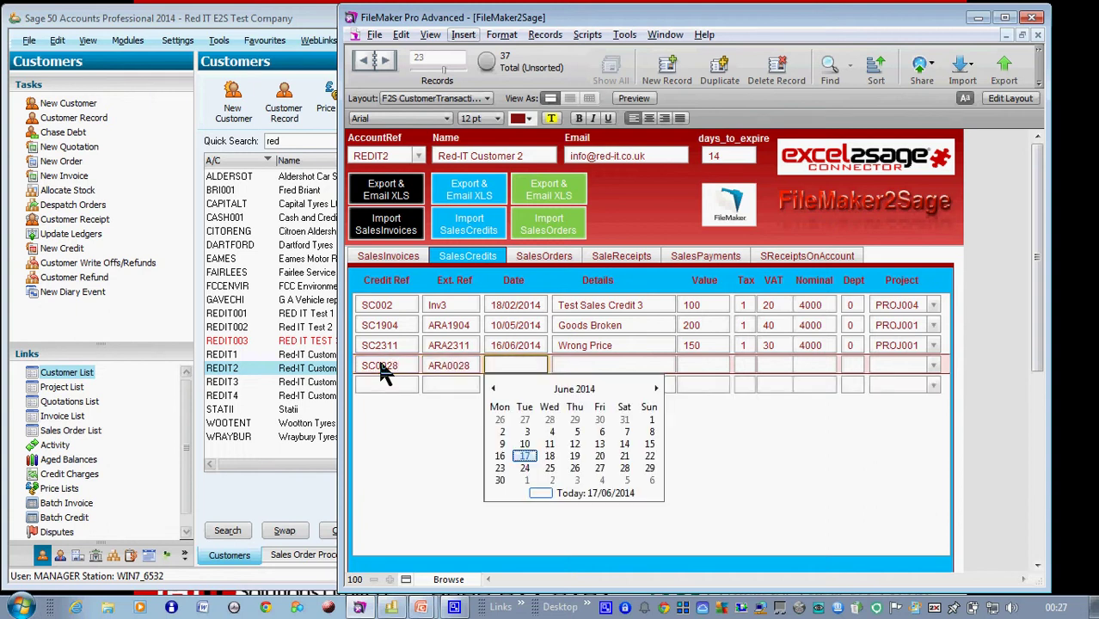
click(523, 457)
text(Wrong quantity)
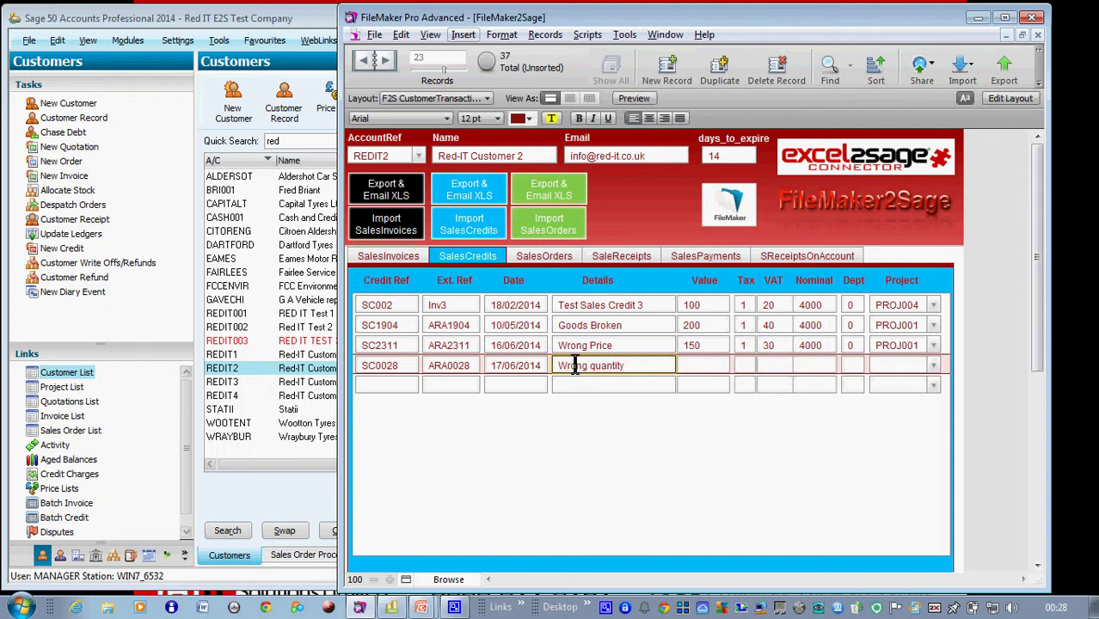
key(Tab)
text(50)
key(Tab)
text(1)
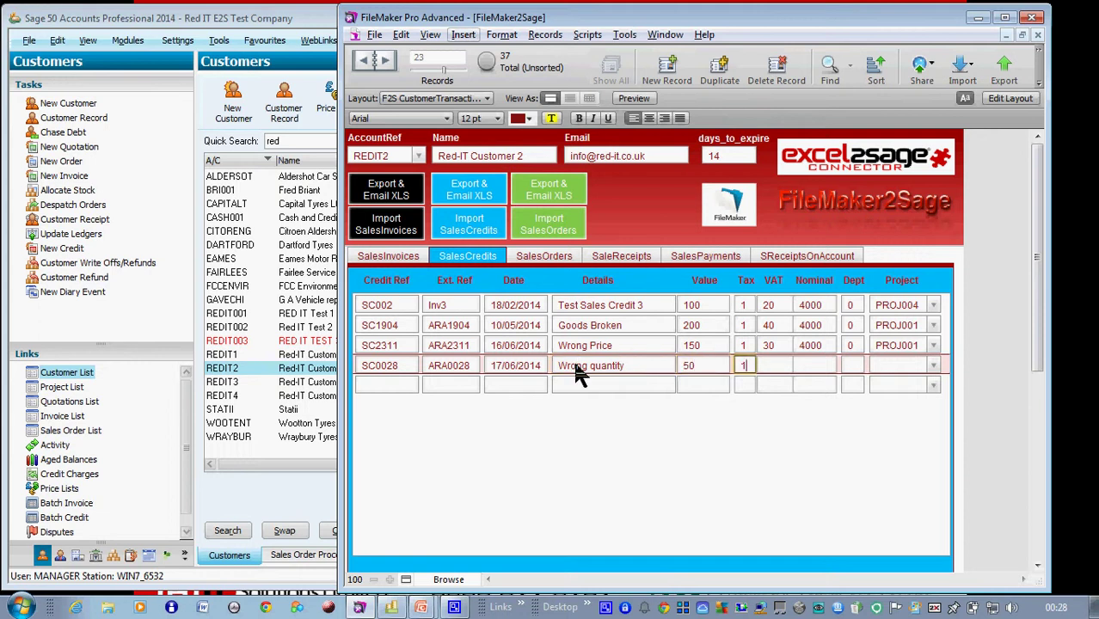
key(Tab)
click(413, 388)
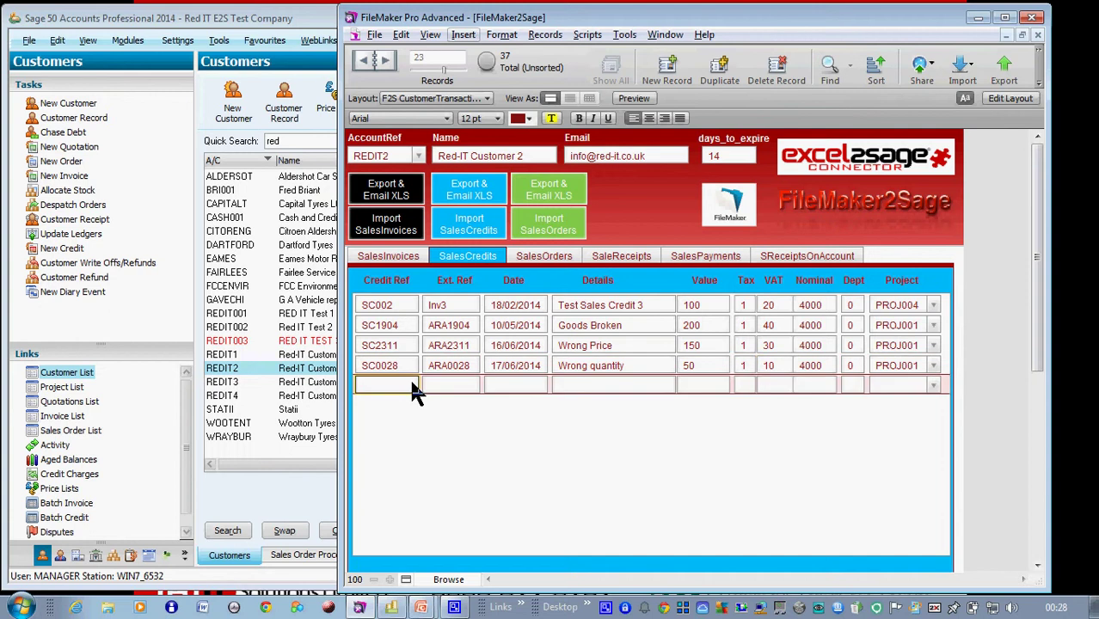
Start sales order 2009 with customer reference ARA2009, dated 17/06/2014
click(555, 257)
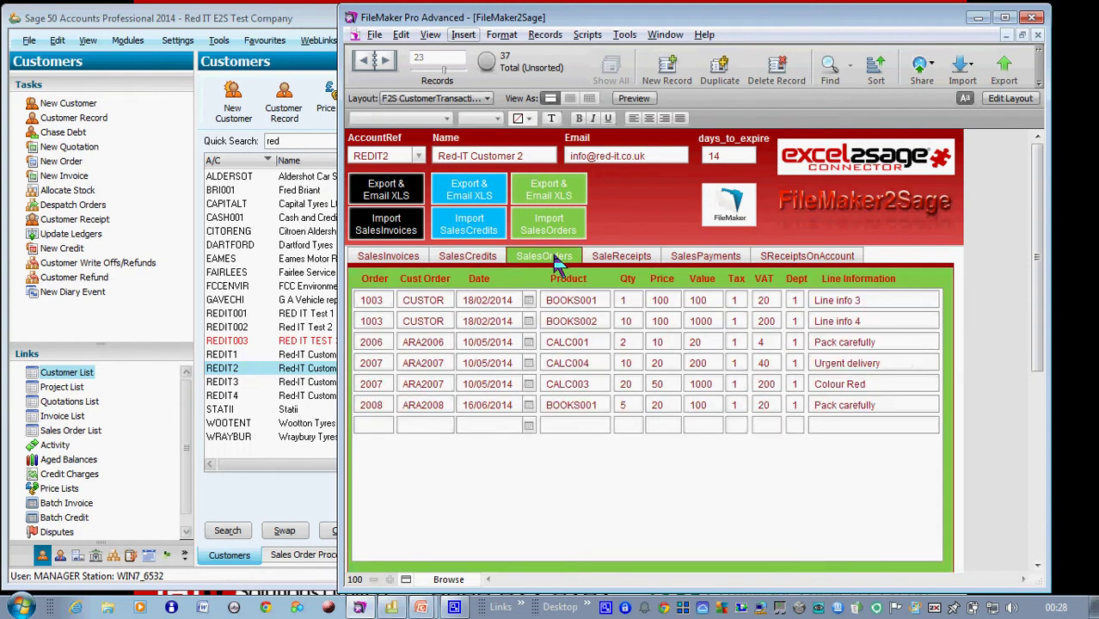
click(375, 425)
text(200)
key(Tab)
text(ARA)
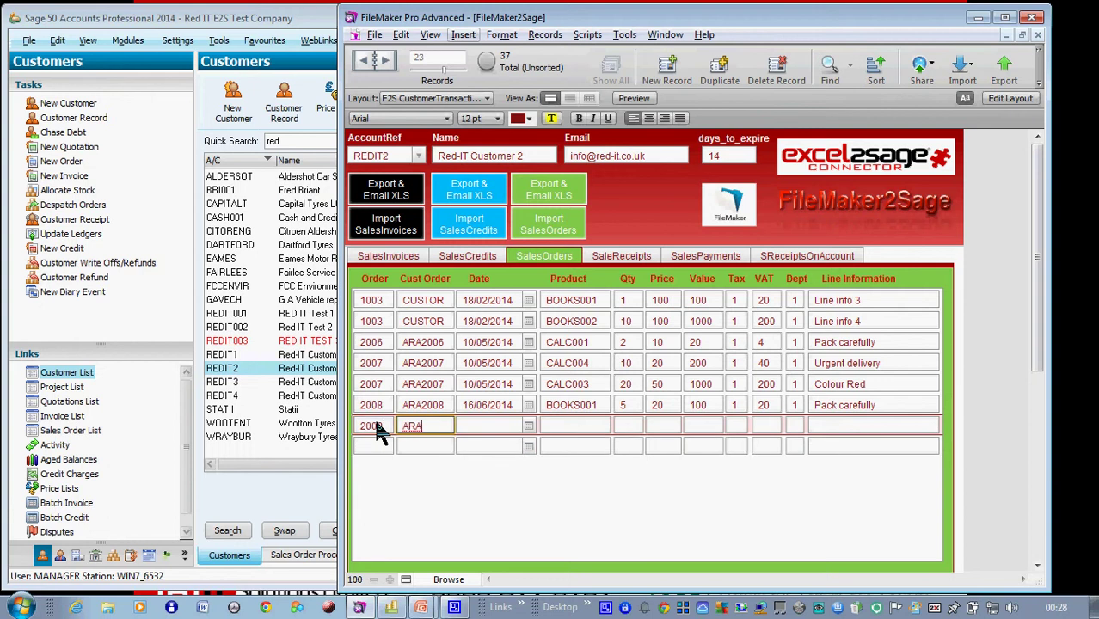
text(2009)
key(Tab)
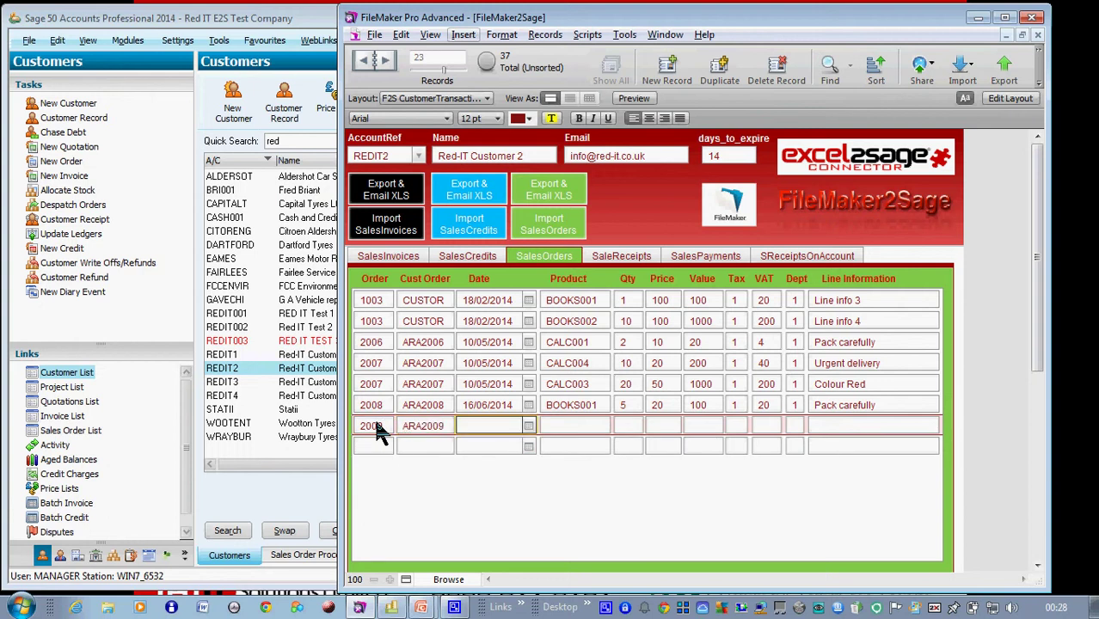
click(528, 426)
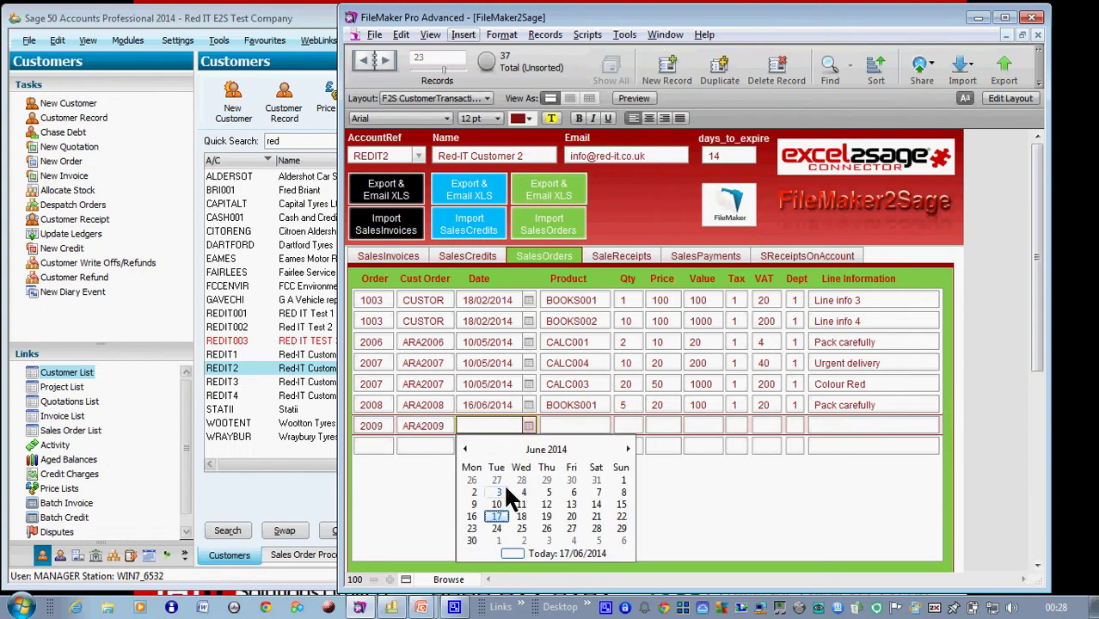
click(497, 517)
key(Tab)
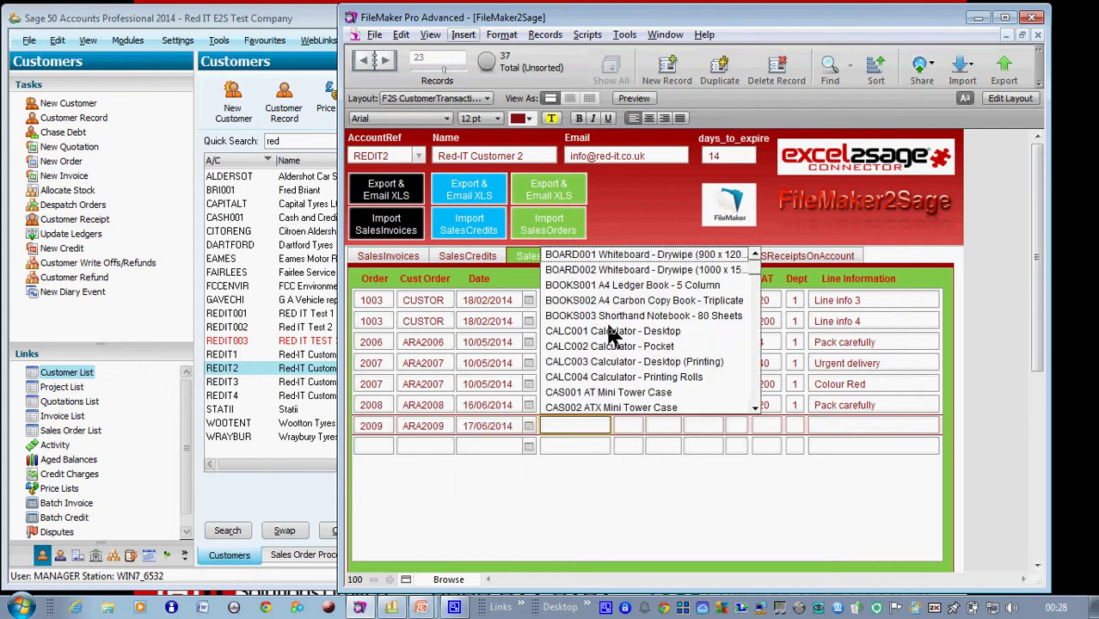
Order 10 × BOOKS003 at price 10, noted Need Red Cover
click(594, 317)
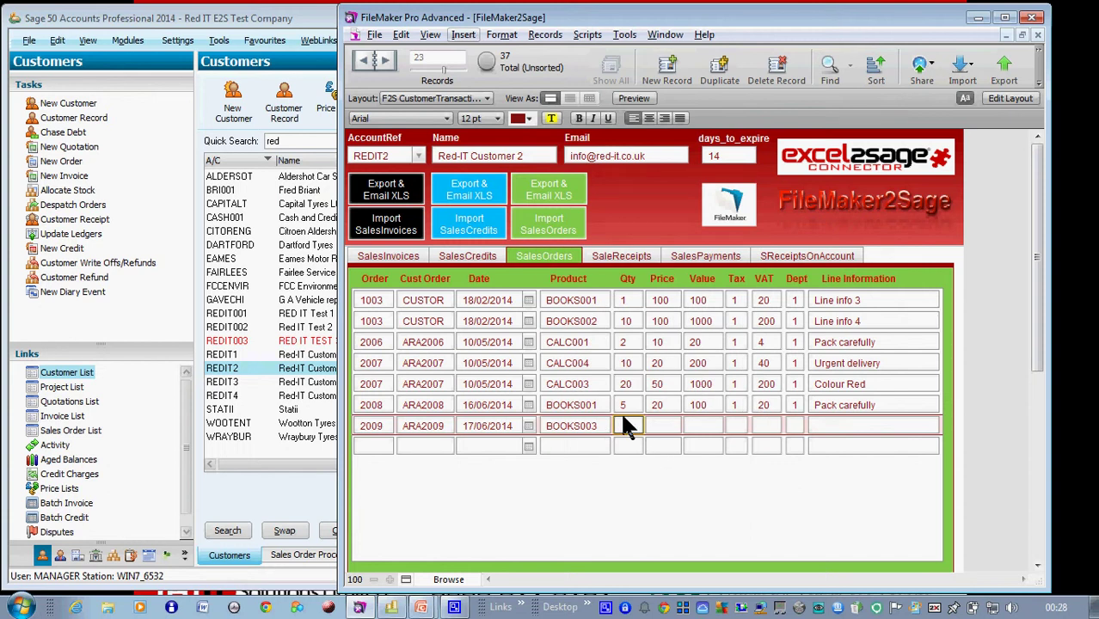
text(10)
key(Tab)
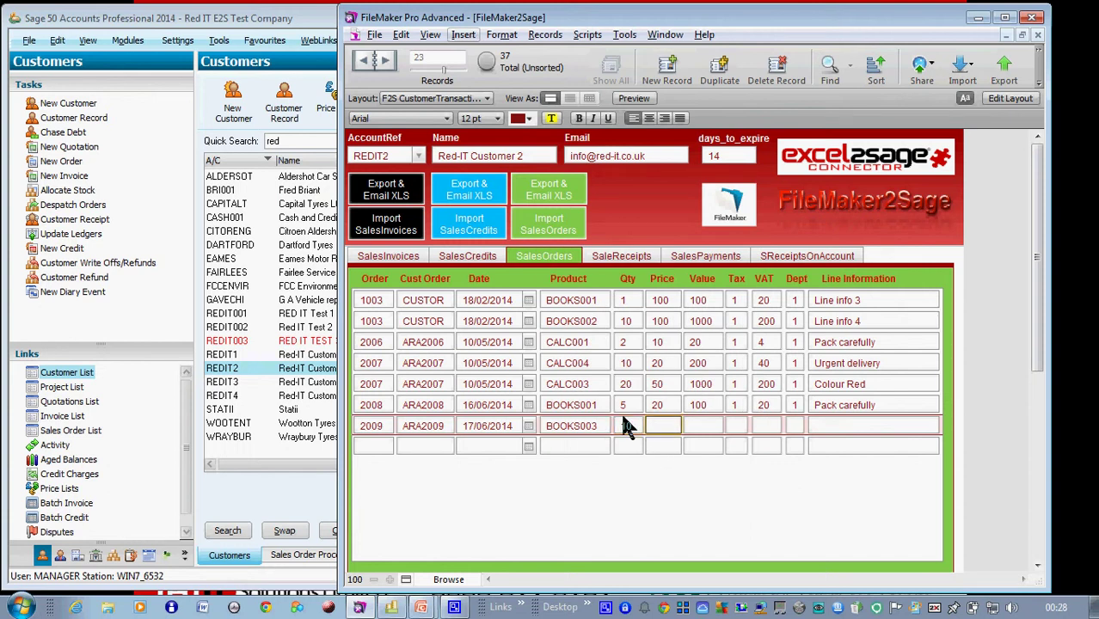
text(10)
key(Tab)
key(Tab)
key(Tab)
key(Tab)
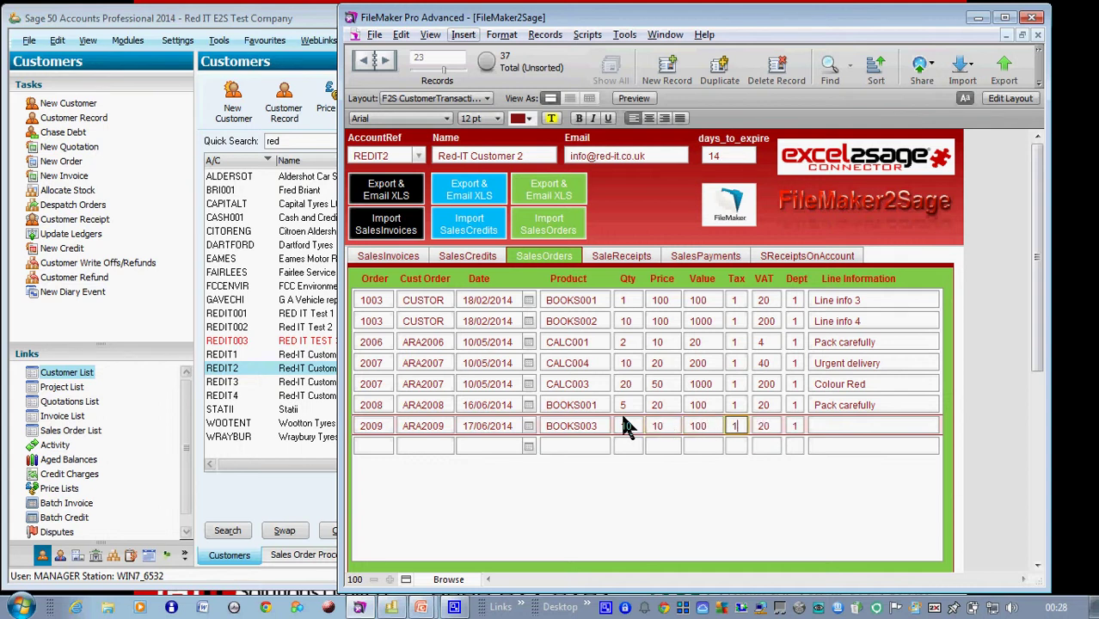
key(Tab)
text(Need Red Cover)
key(Tab)
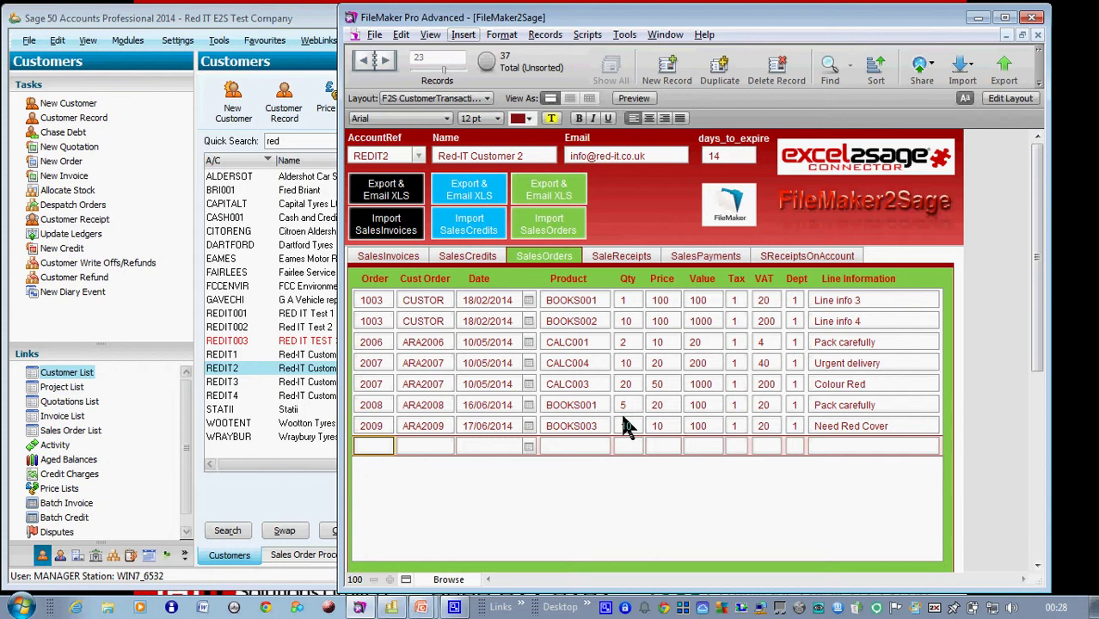
Review the invoice, credit and order lines, then run Import SalesInvoices into Sage
click(396, 259)
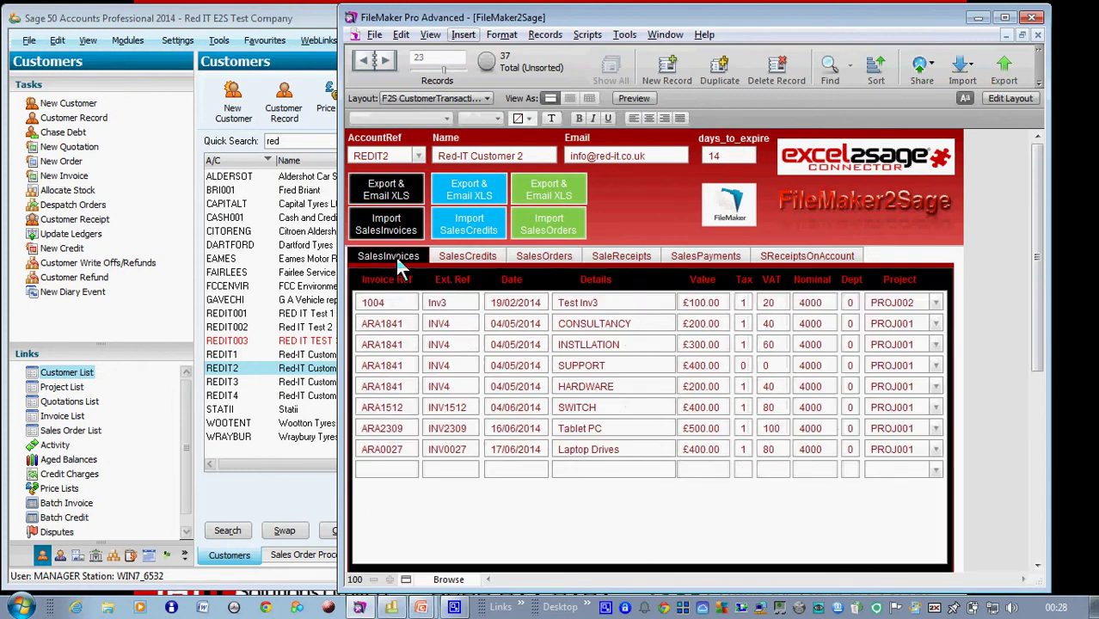
click(448, 260)
click(548, 260)
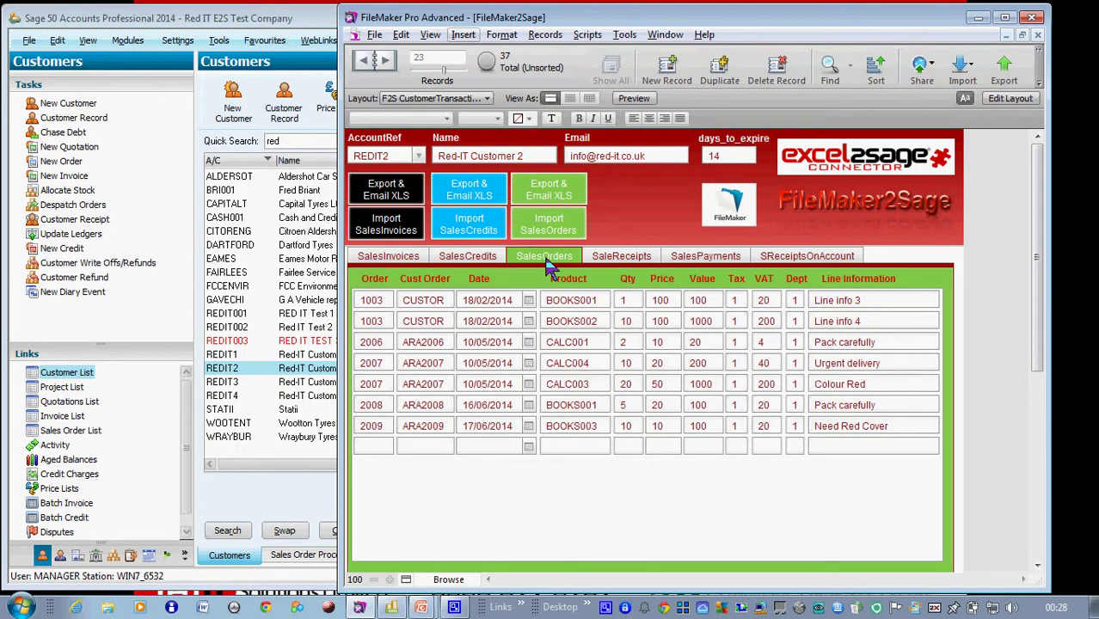
click(416, 260)
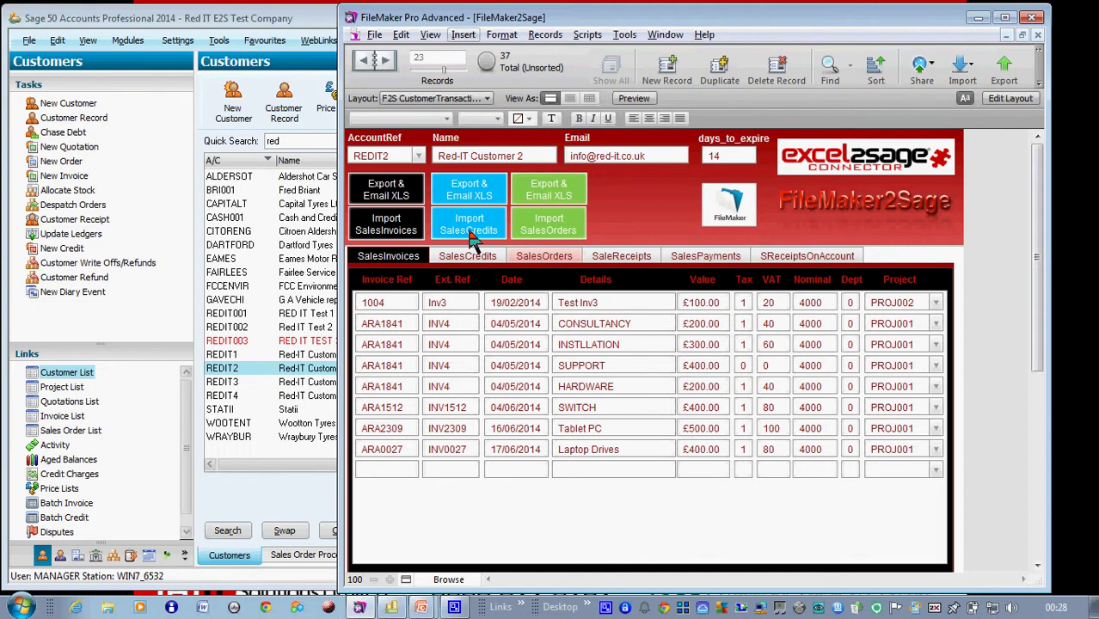
click(400, 224)
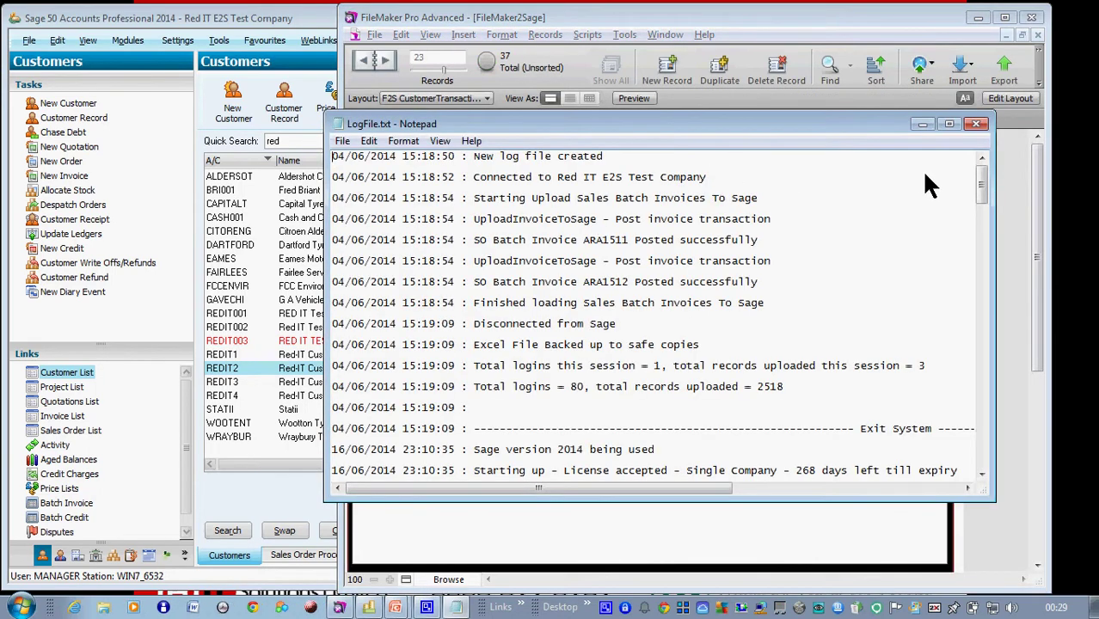
Find ARA0027 posted successfully at the end of the log, then close Notepad
drag(986, 191, 982, 479)
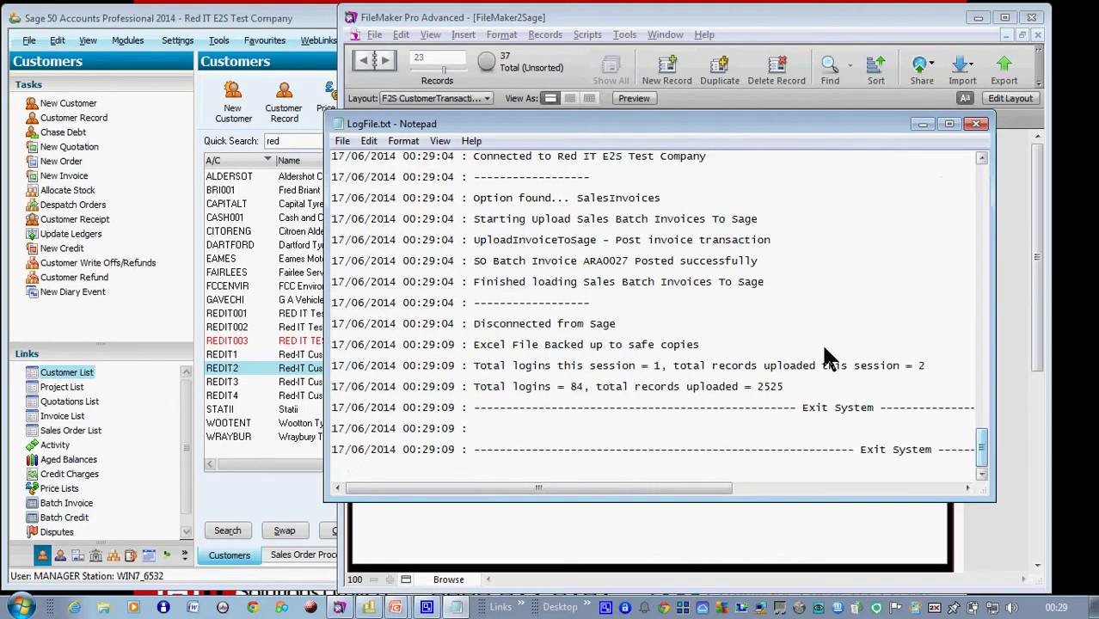
double_click(621, 261)
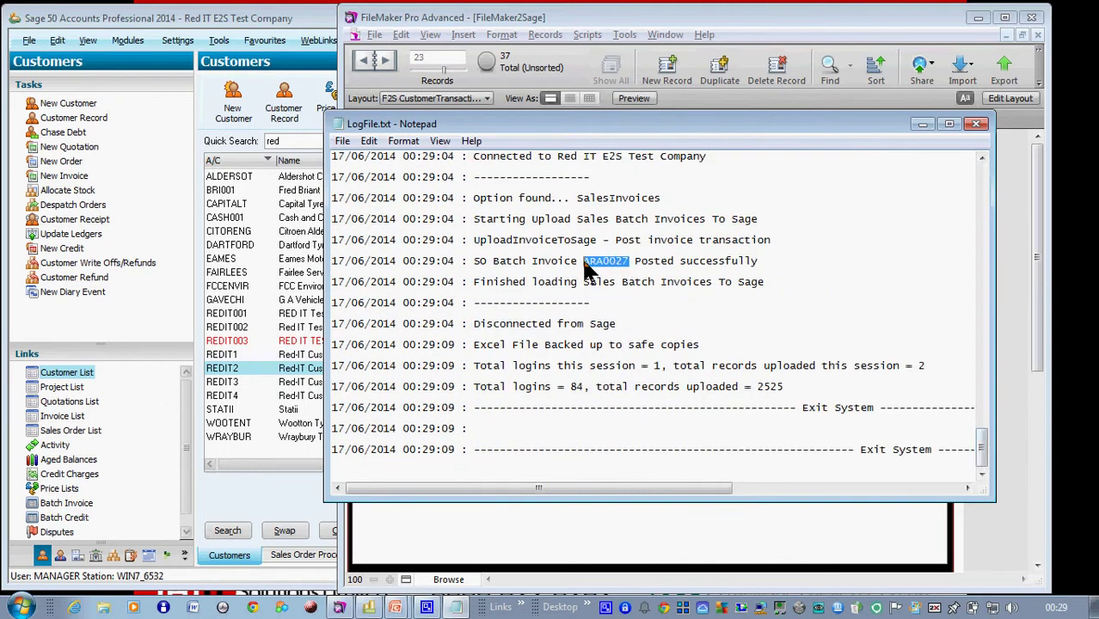
click(973, 124)
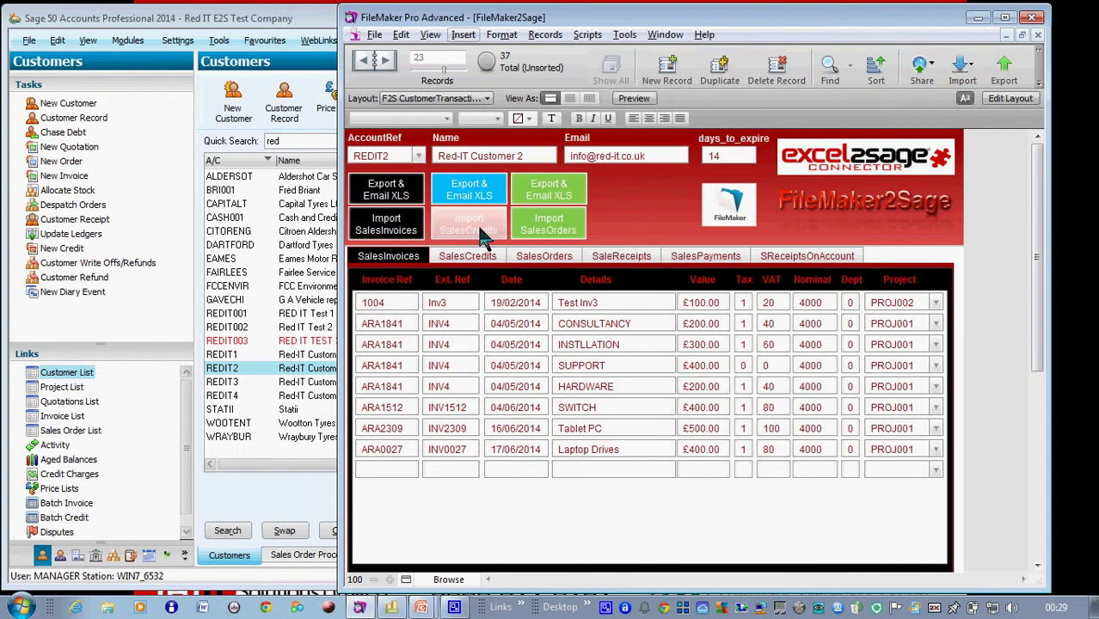
Run Import SalesCredits, confirm SC0028 posted in the log, and close it
click(478, 258)
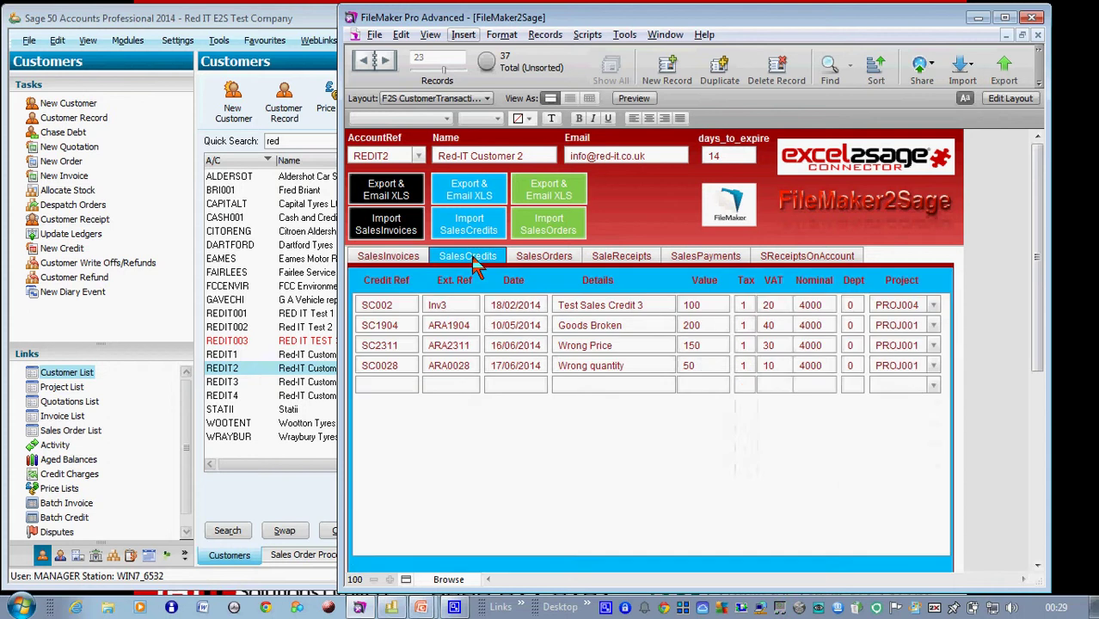
click(472, 231)
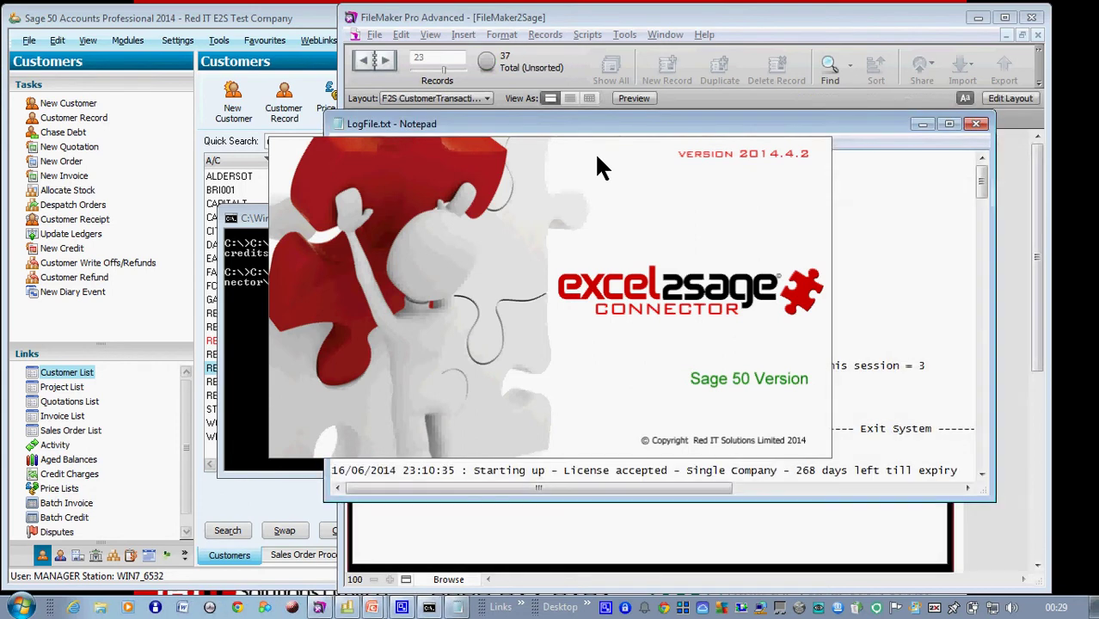
drag(982, 182, 970, 462)
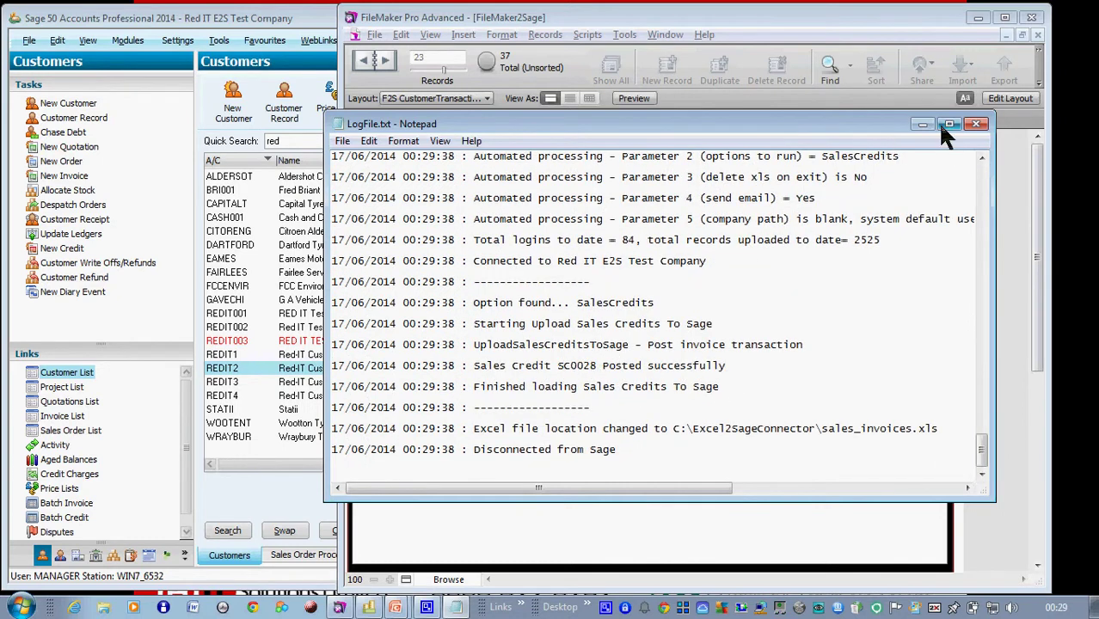
click(976, 126)
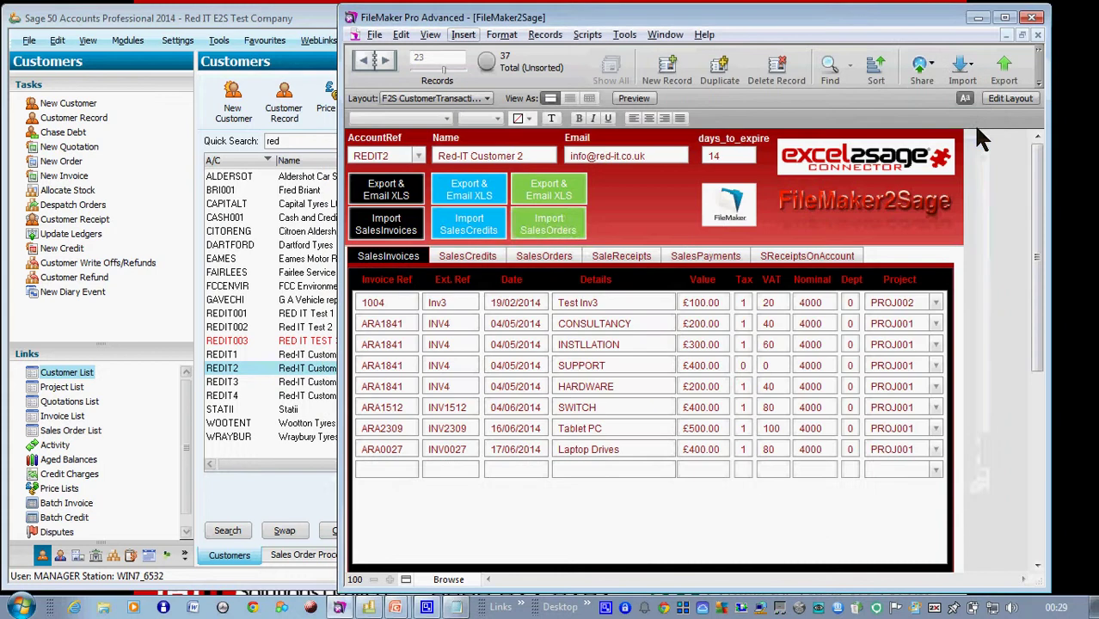
Run Import SalesOrders, confirm order 2009 posted as number 26, and close the log
click(535, 258)
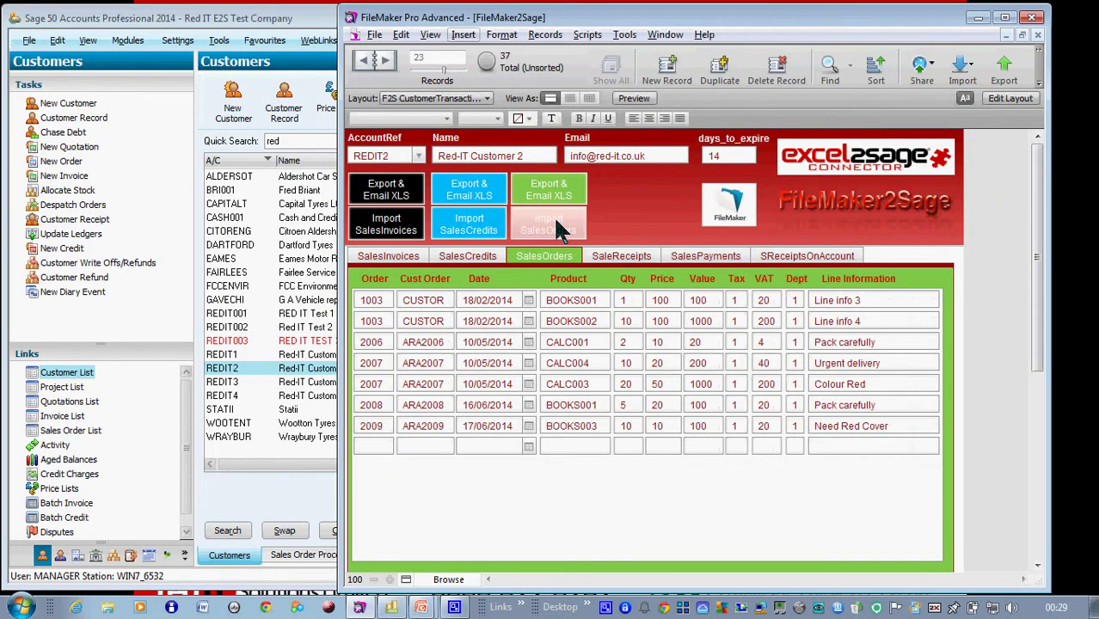
click(558, 225)
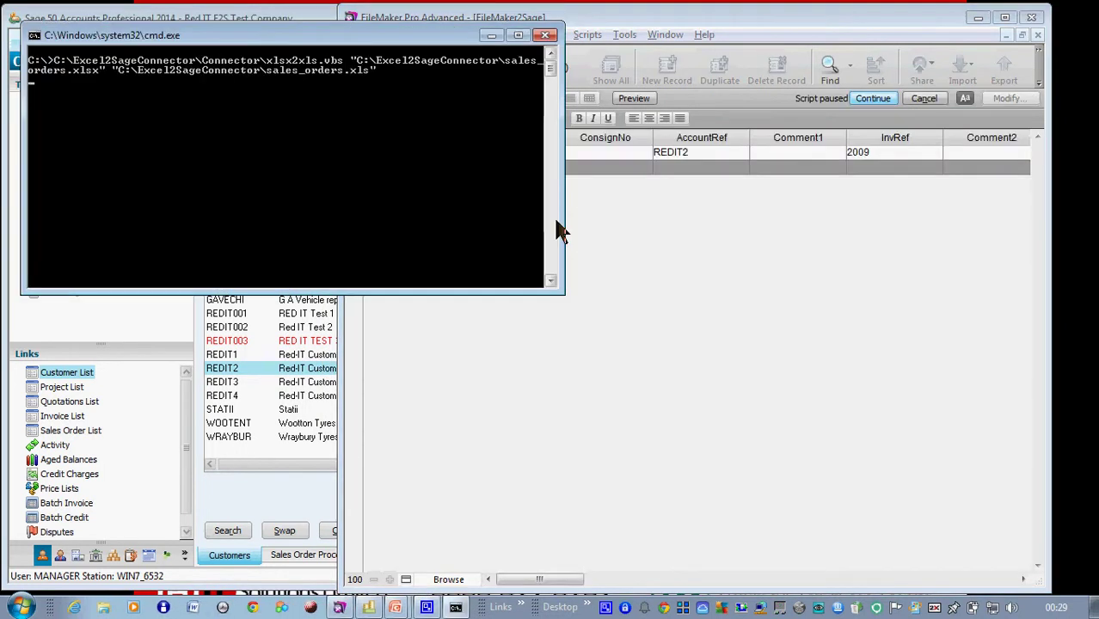
drag(421, 43, 634, 234)
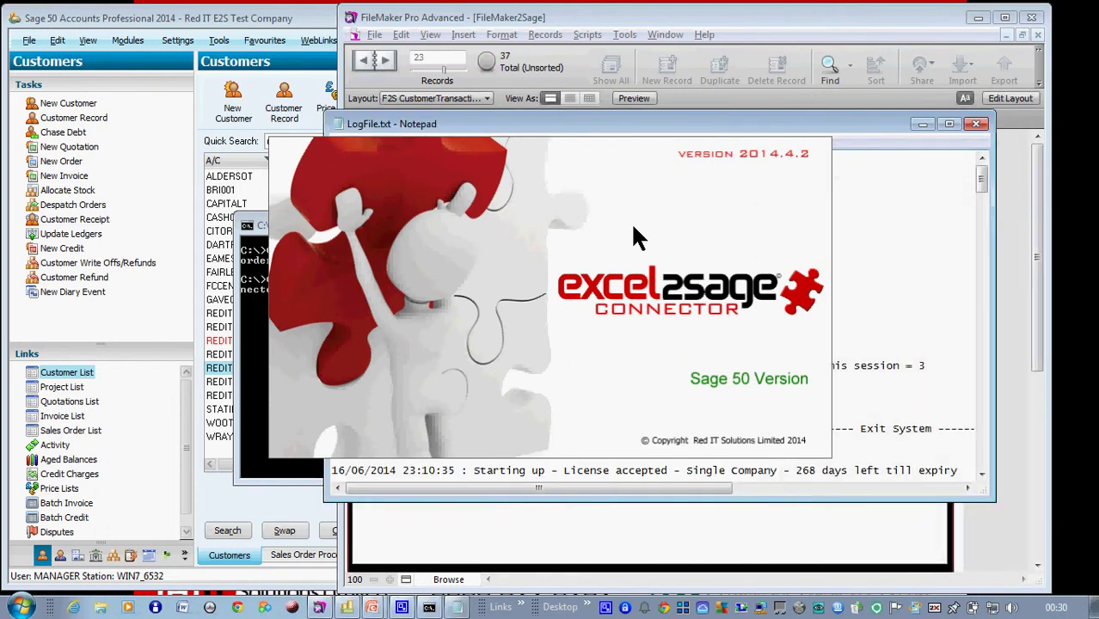
drag(987, 187, 984, 454)
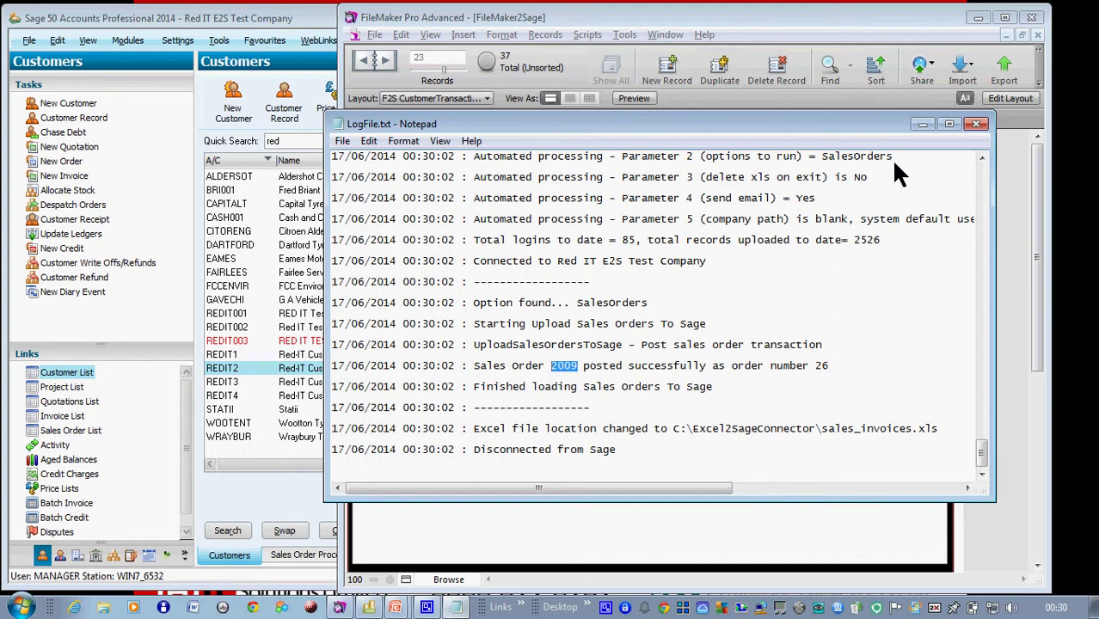
click(976, 123)
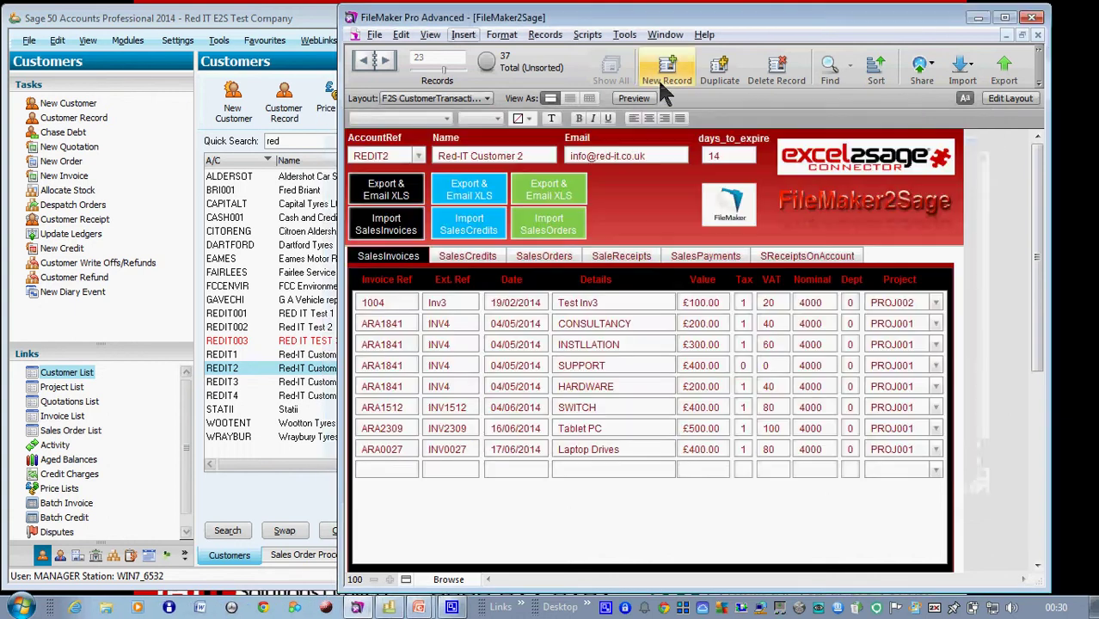
Open REDIT2's activity in Sage 50 and show its newest transactions
click(291, 17)
click(263, 364)
click(264, 367)
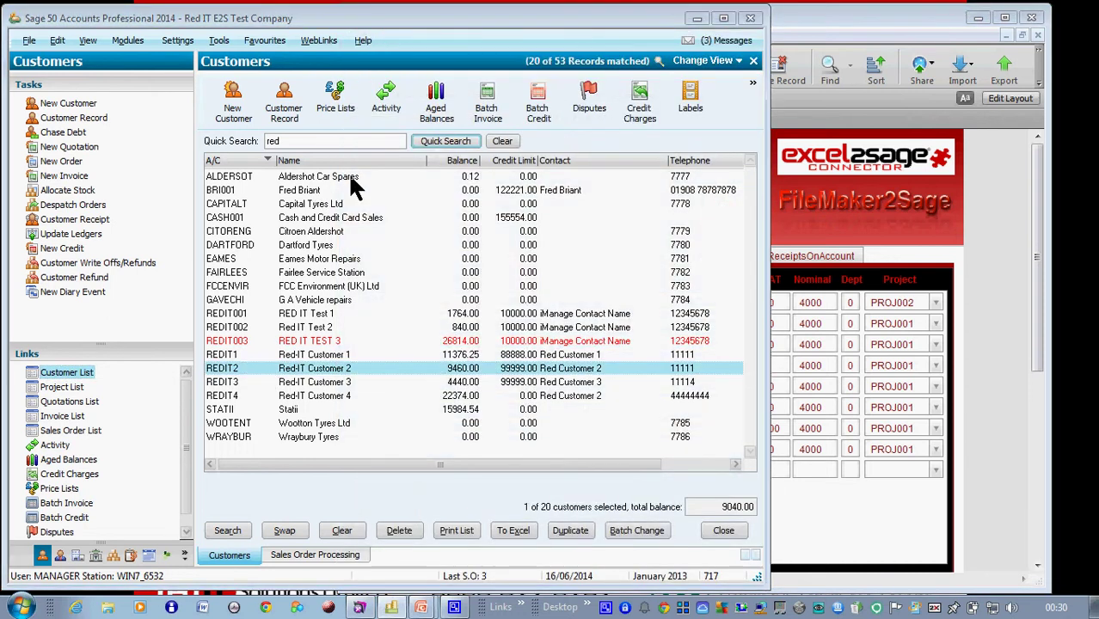
click(384, 107)
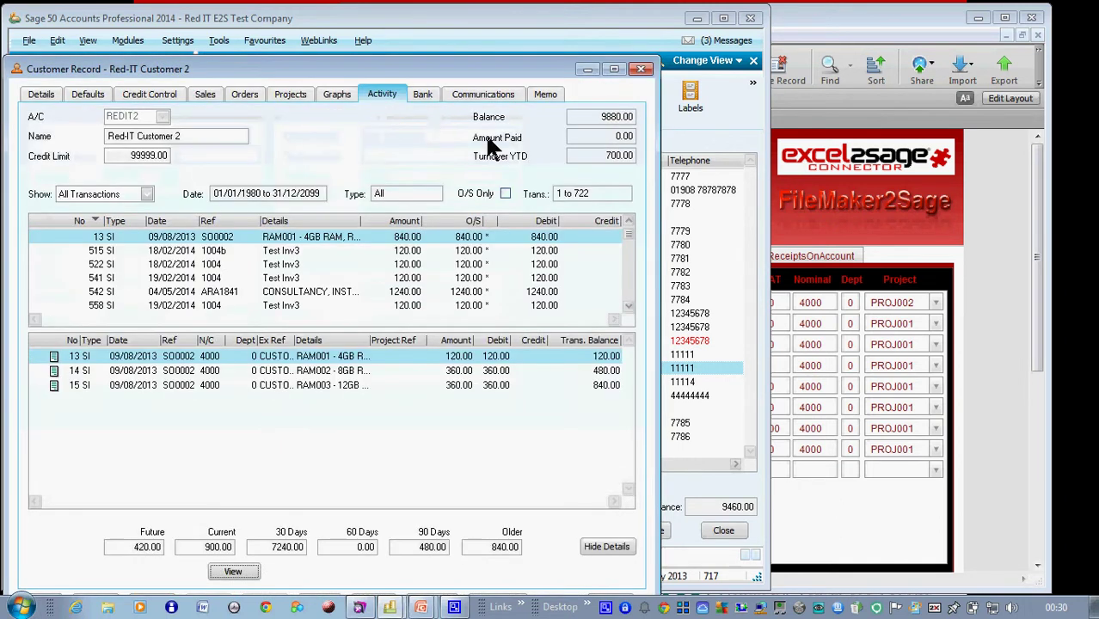
click(626, 294)
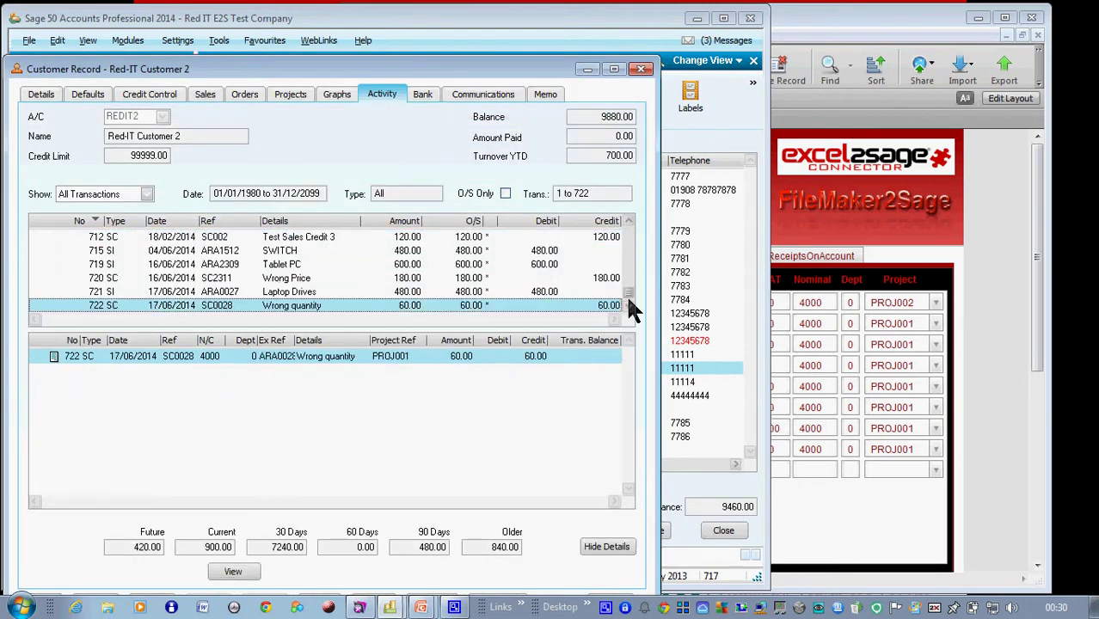
Check invoice ARA0027 Laptop Drives and credit SC0028 Wrong quantity, then close without saving
click(376, 291)
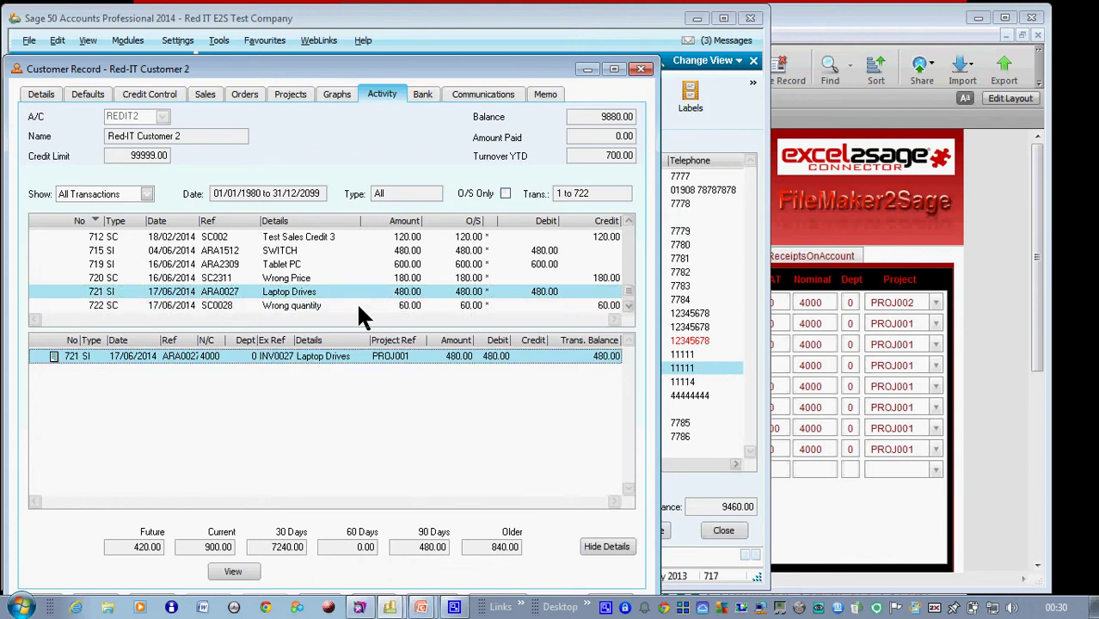
click(360, 307)
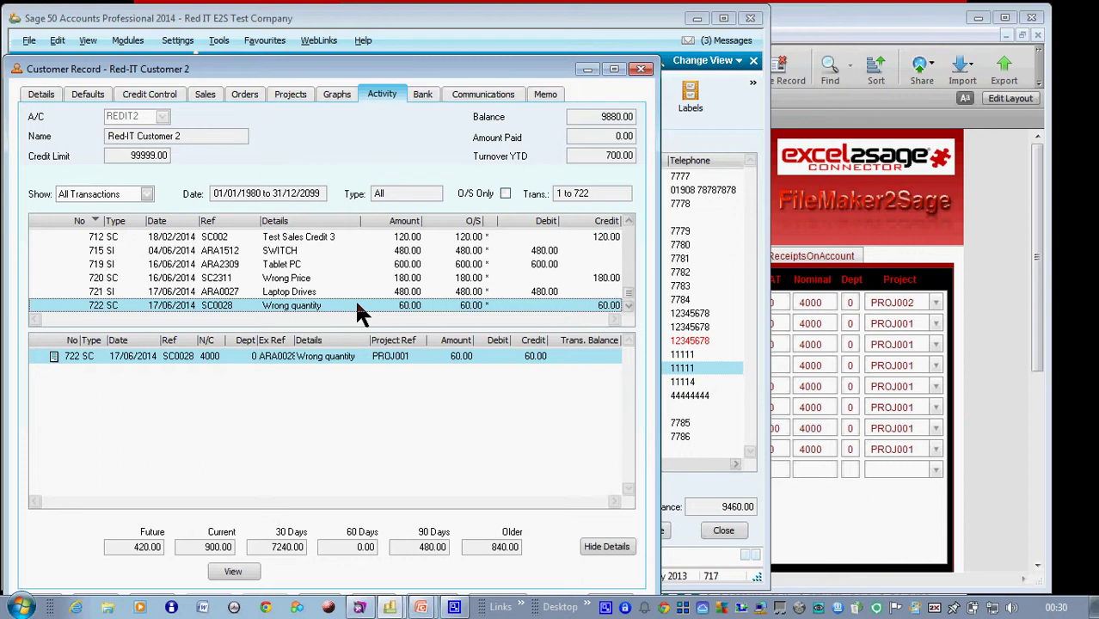
click(640, 68)
click(359, 380)
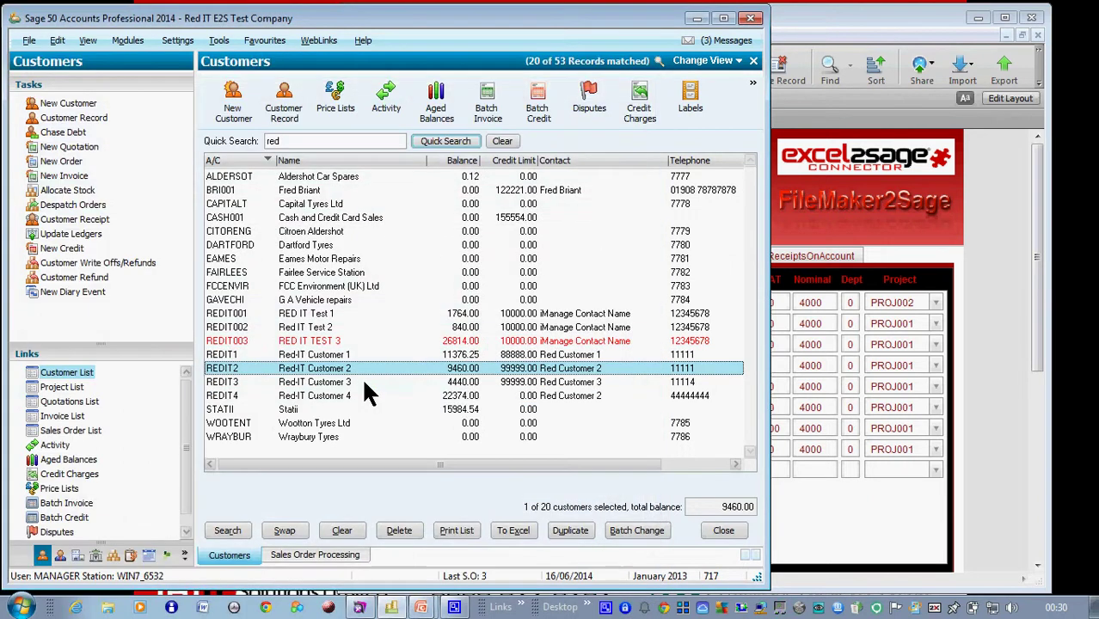
Open sales order 26 from the Sales Order List, sorted newest first
click(74, 430)
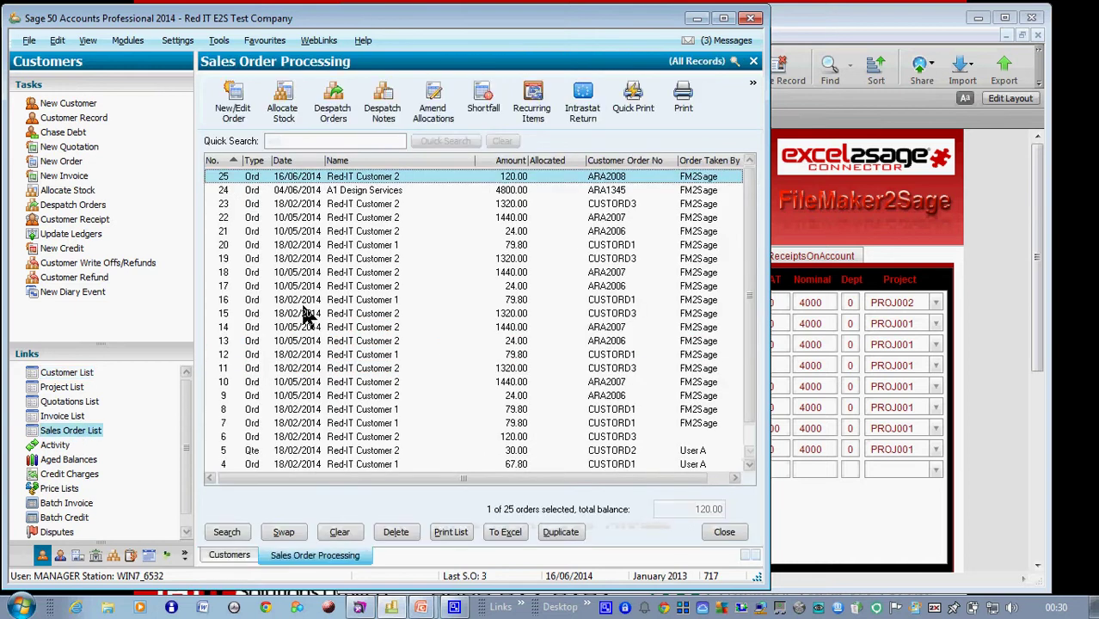
click(245, 178)
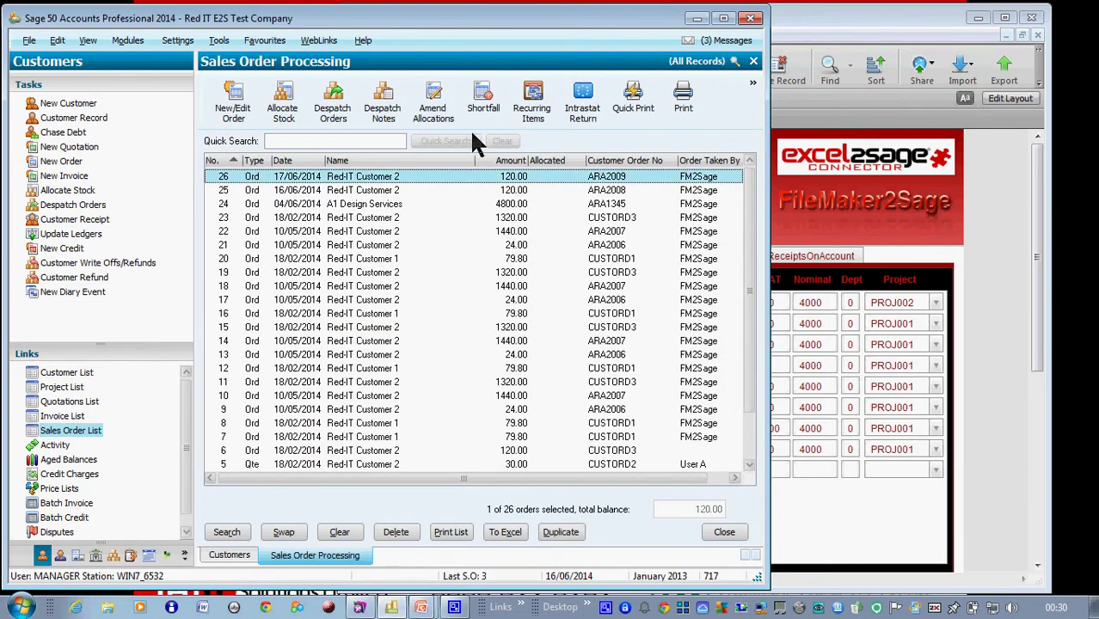
double_click(344, 182)
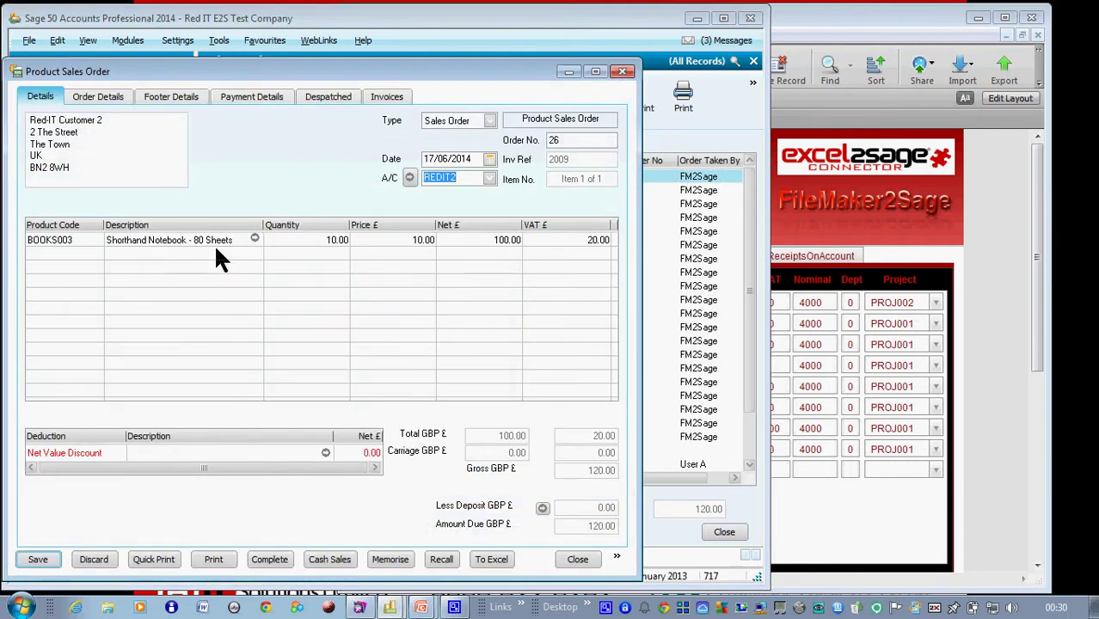
Confirm the BOOKS003 line note reads 'Need Red Cover', close order 26, and return to FileMaker2Sage
click(254, 237)
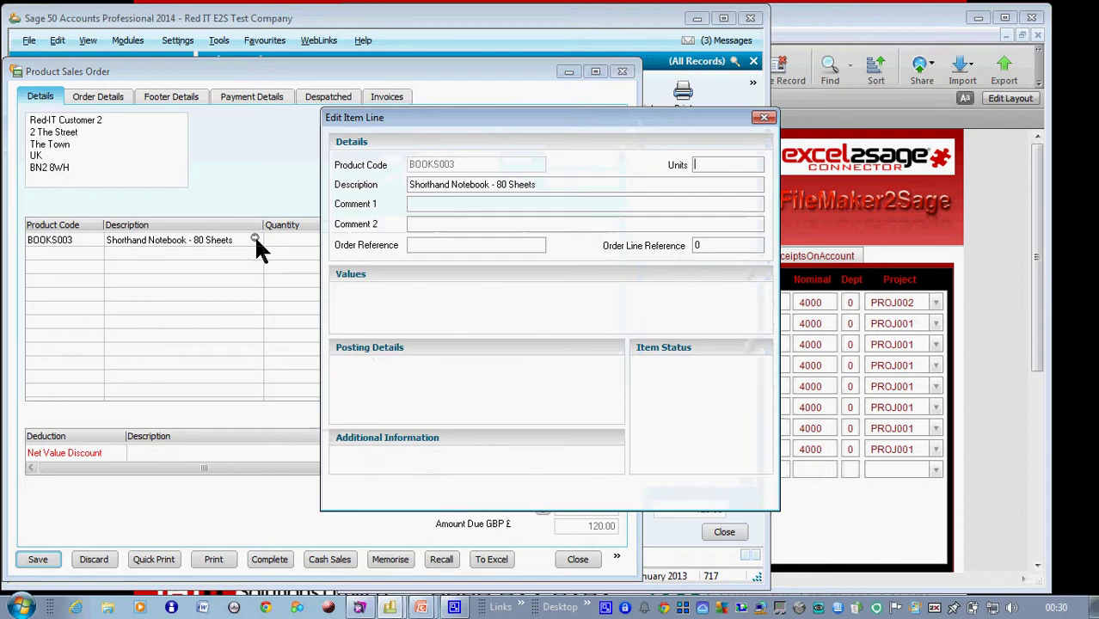
drag(479, 458, 406, 460)
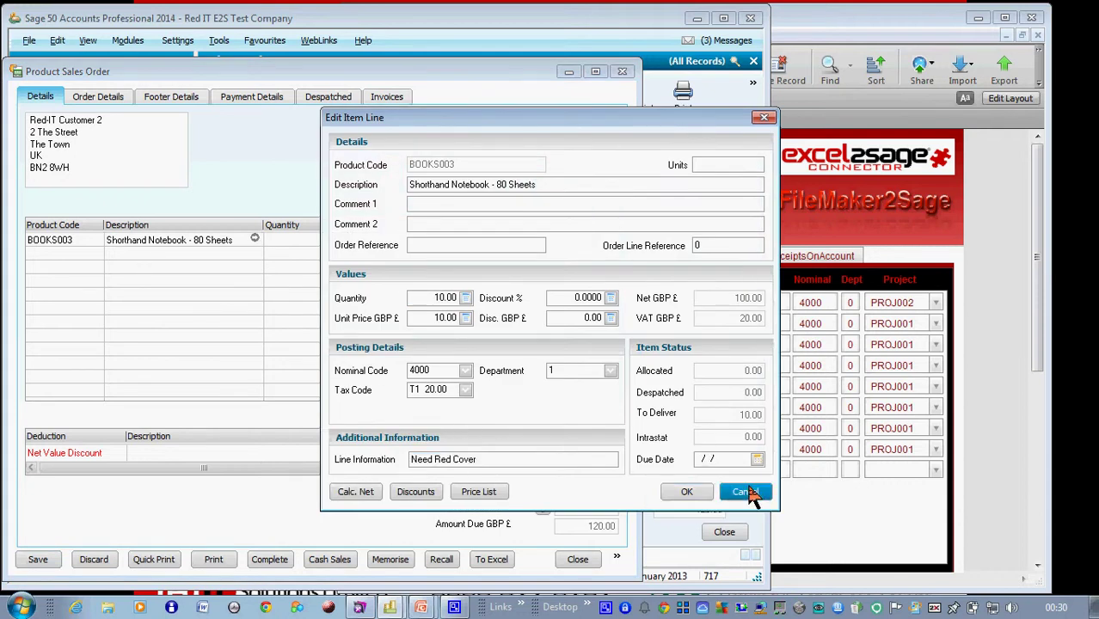
click(745, 491)
click(622, 73)
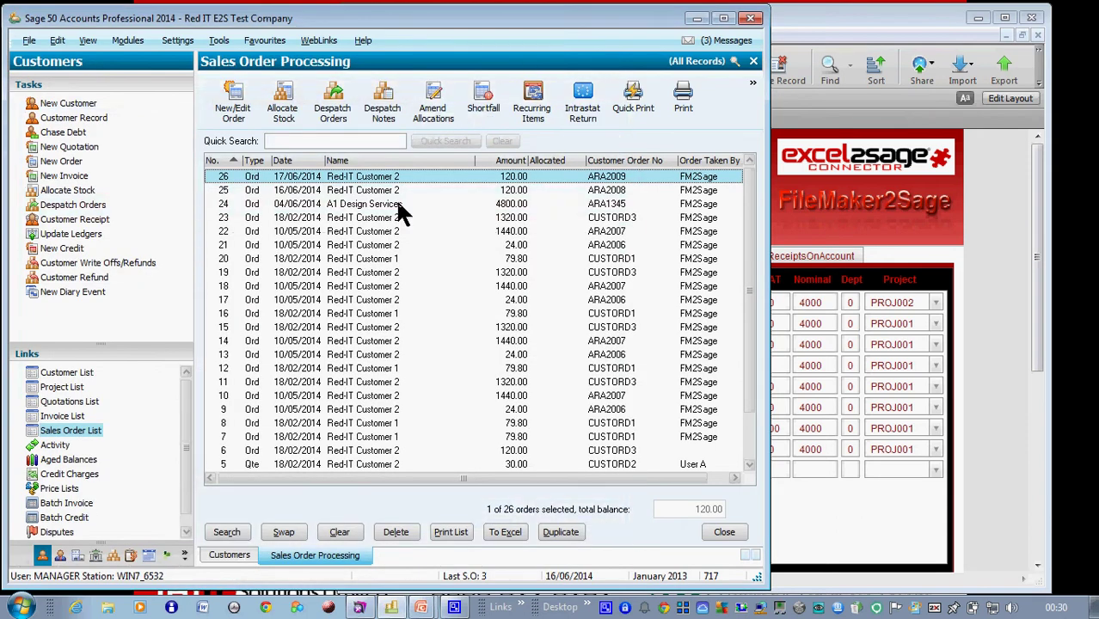
click(796, 24)
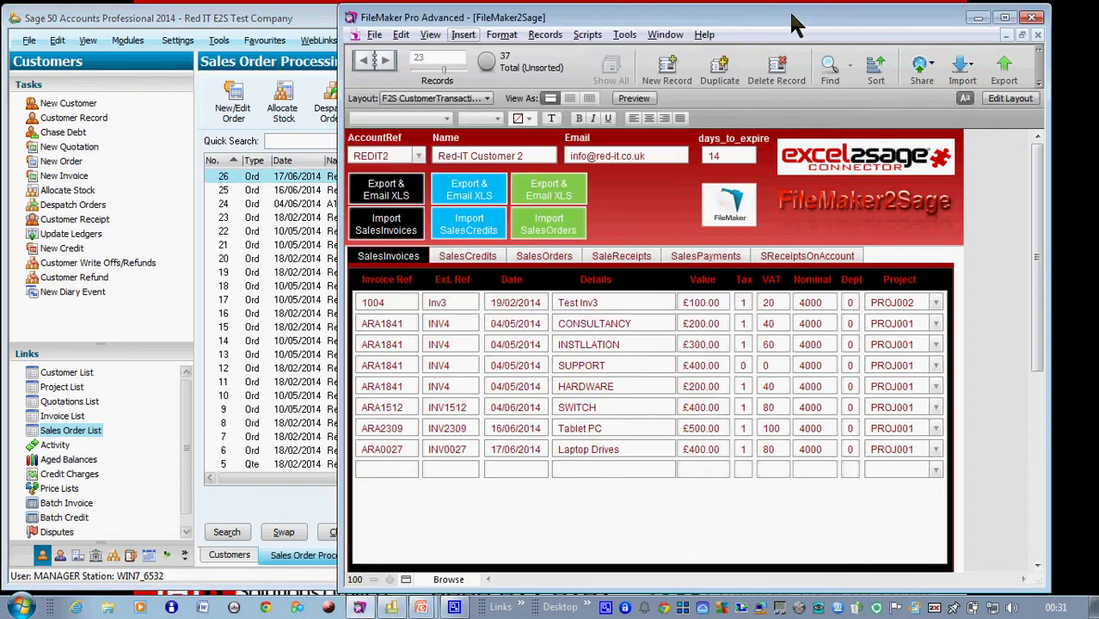